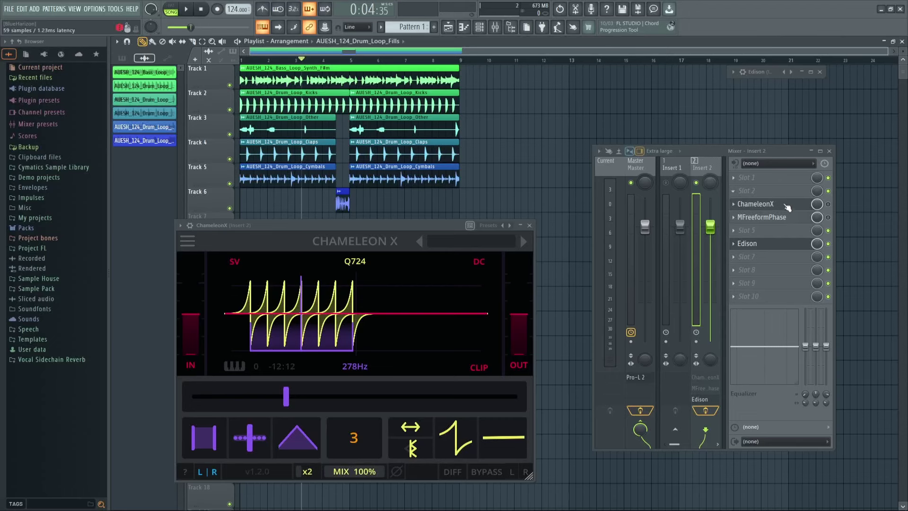
- Check the phase curve in MFreeformPhase on Insert 2 and set ChameleonX's frequency to 329 Hz
click(796, 220)
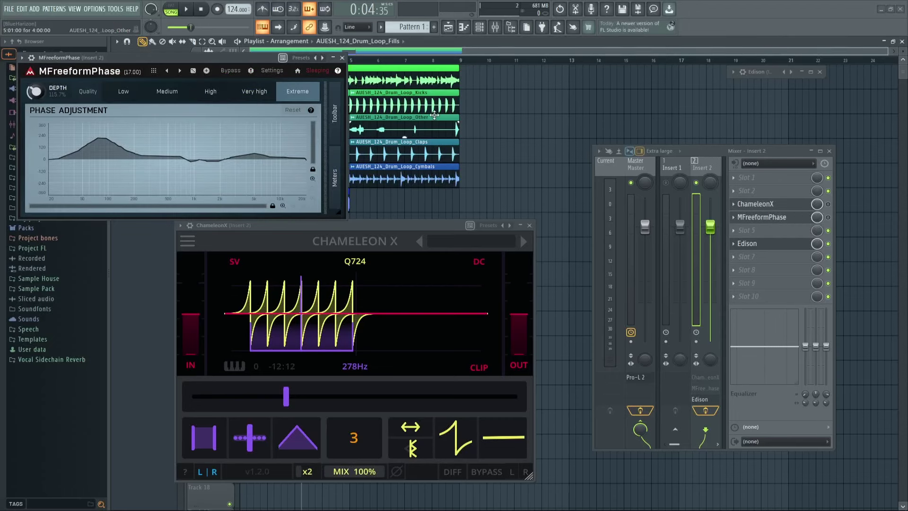
click(343, 58)
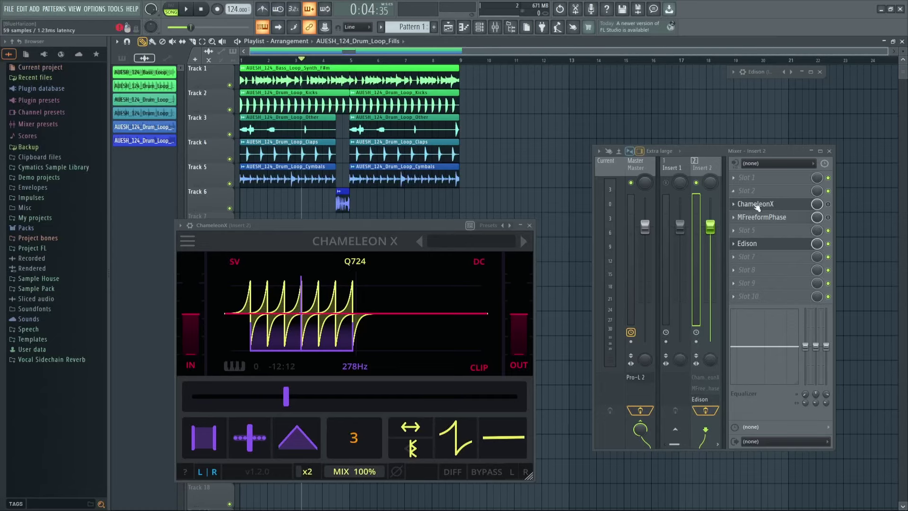
drag(433, 222, 407, 219)
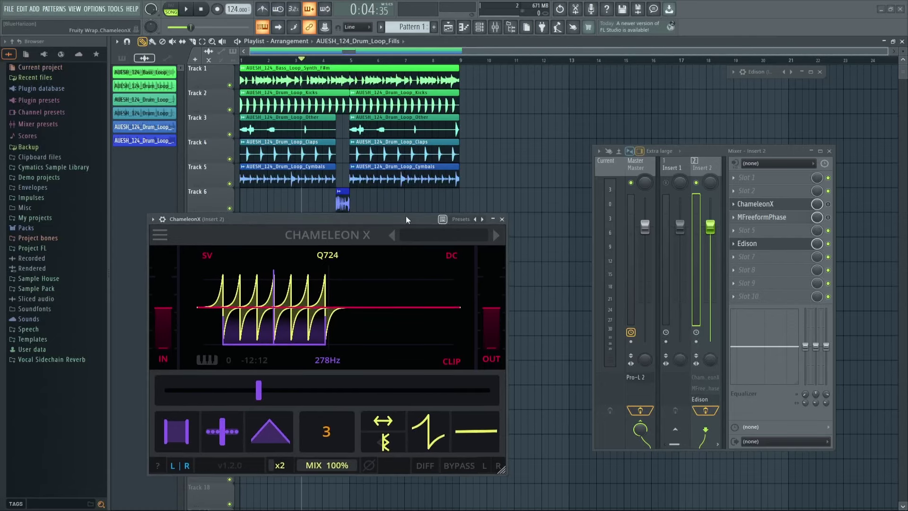
mouse_move(258, 391)
mouse_down()
mouse_move(298, 393)
mouse_move(266, 397)
mouse_up()
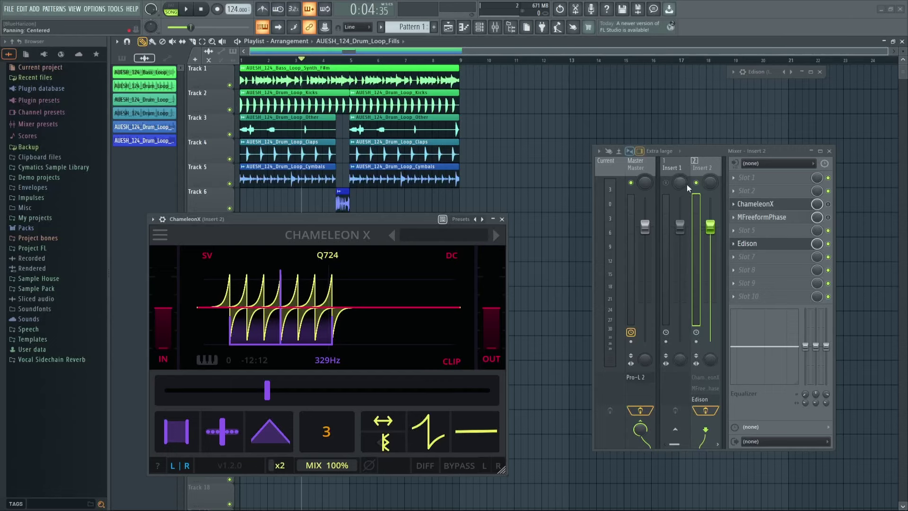
- Enable ChameleonX on Insert 2 and bring up the full Edison recorder window
click(828, 204)
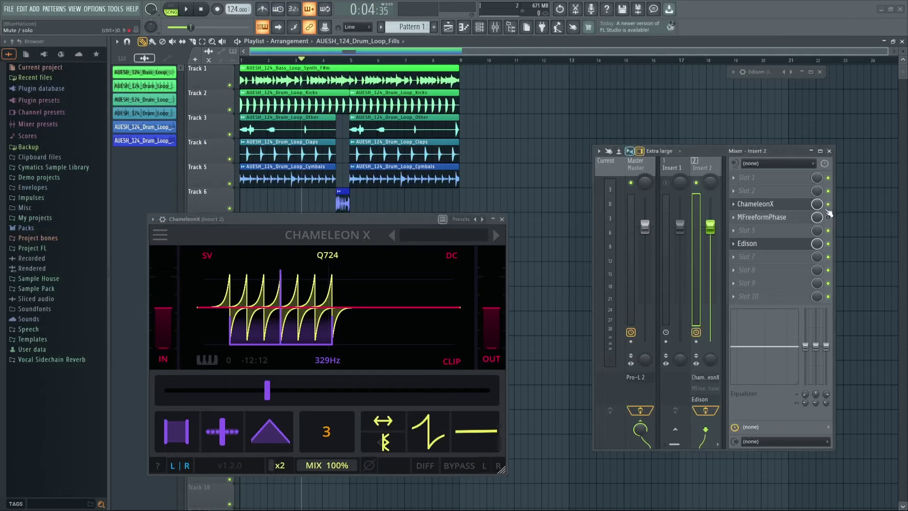
click(763, 244)
click(810, 71)
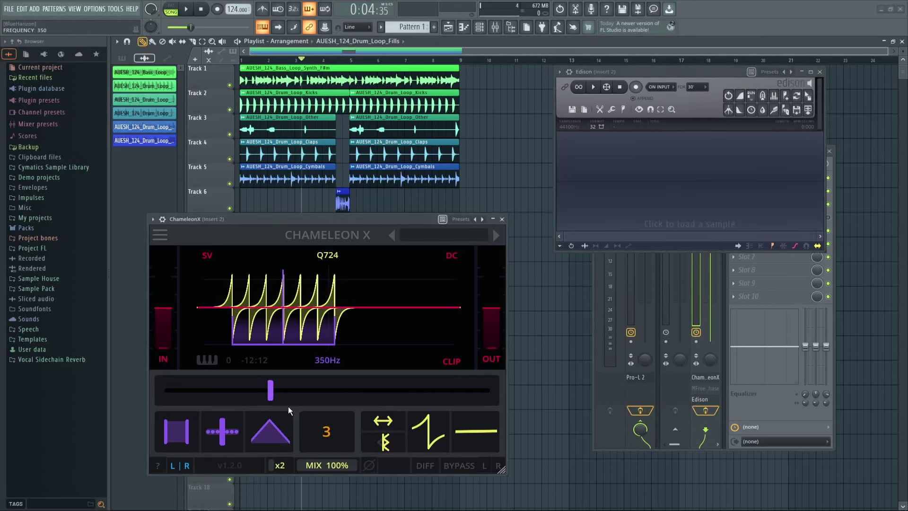
- Set ChameleonX to order 11, frequency 367 Hz and Q 916, and close its window
drag(325, 431, 327, 433)
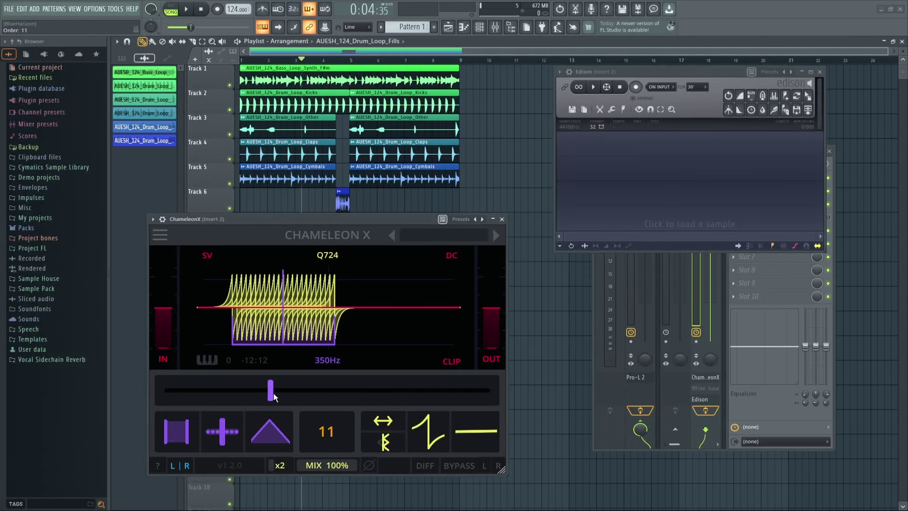
drag(270, 390, 273, 391)
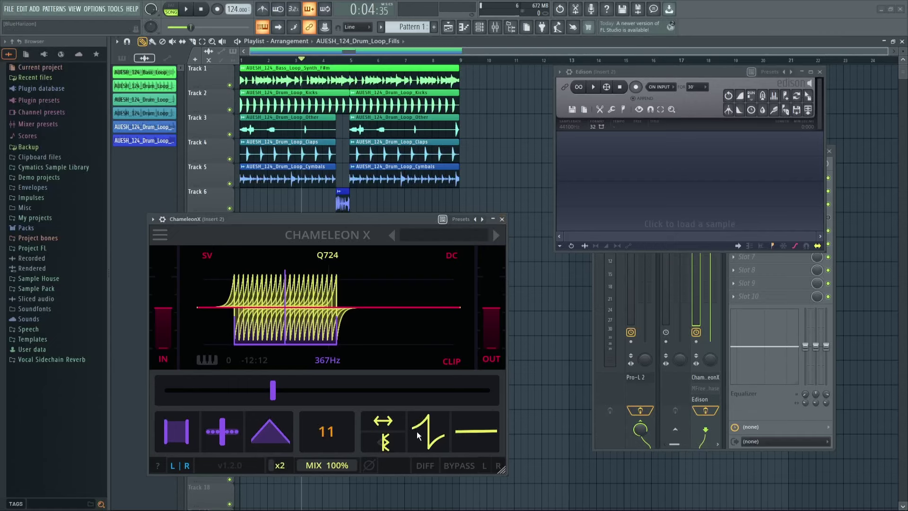
drag(417, 435, 418, 423)
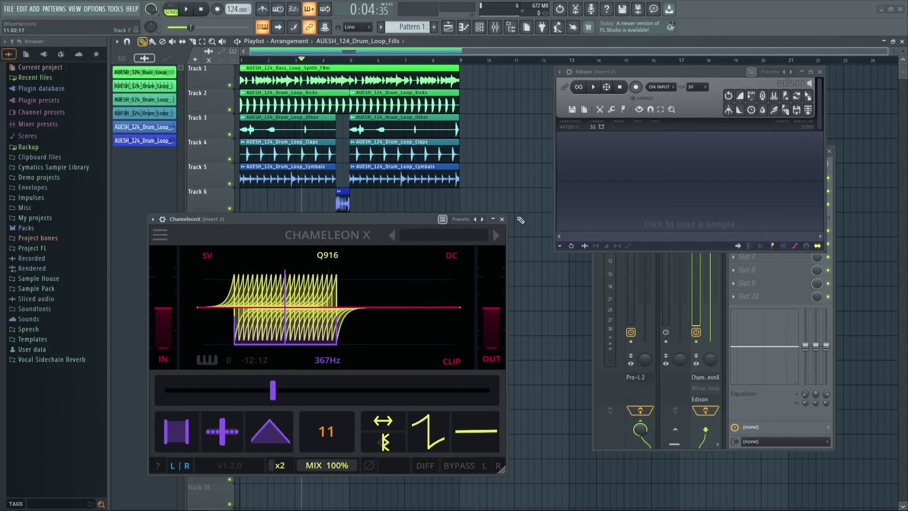
click(502, 219)
- Bypass ChameleonX on Insert 2 and record the dry playback from the song start into Edison
drag(659, 72, 365, 246)
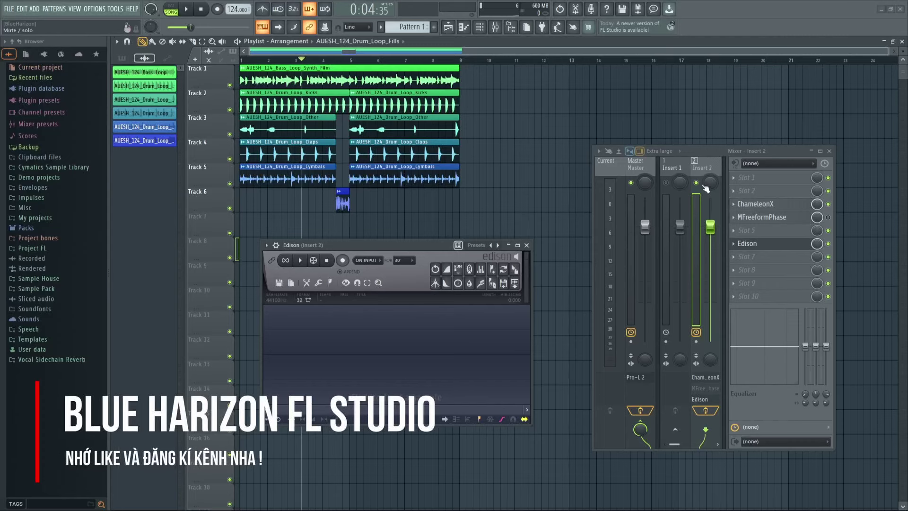
click(828, 204)
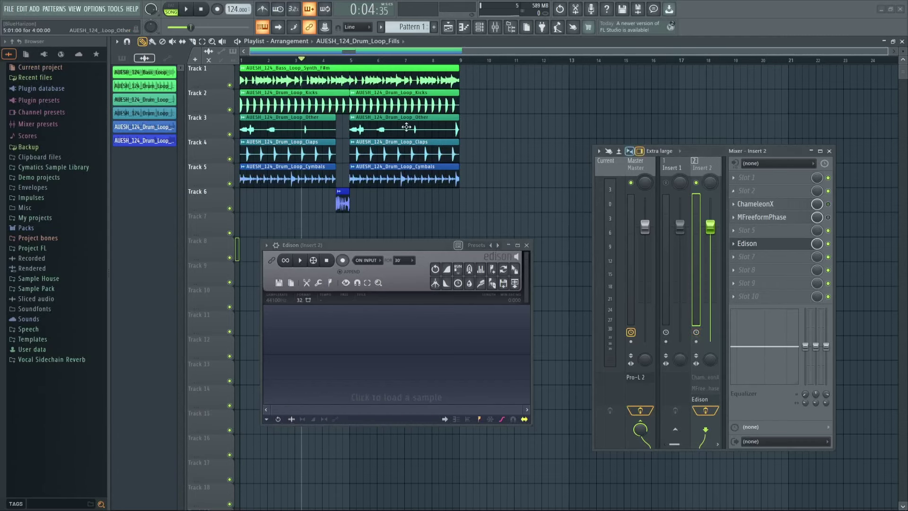
key(space)
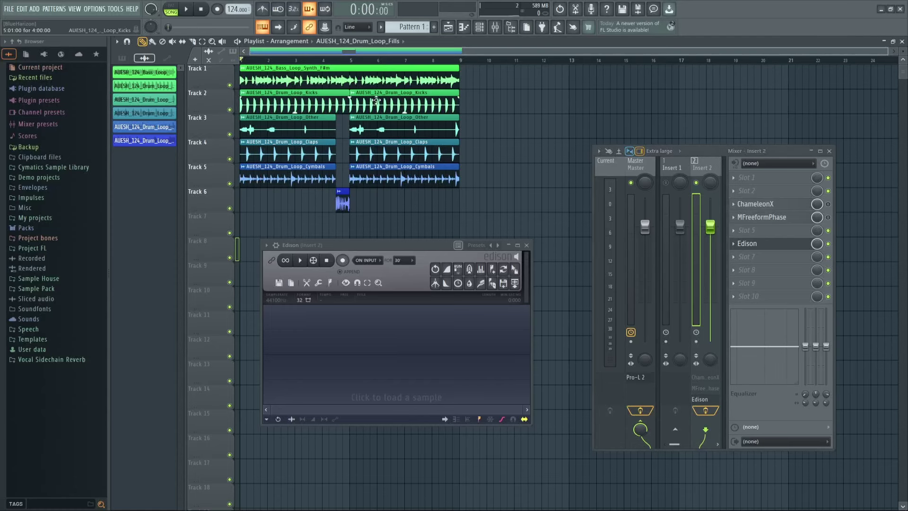
click(343, 260)
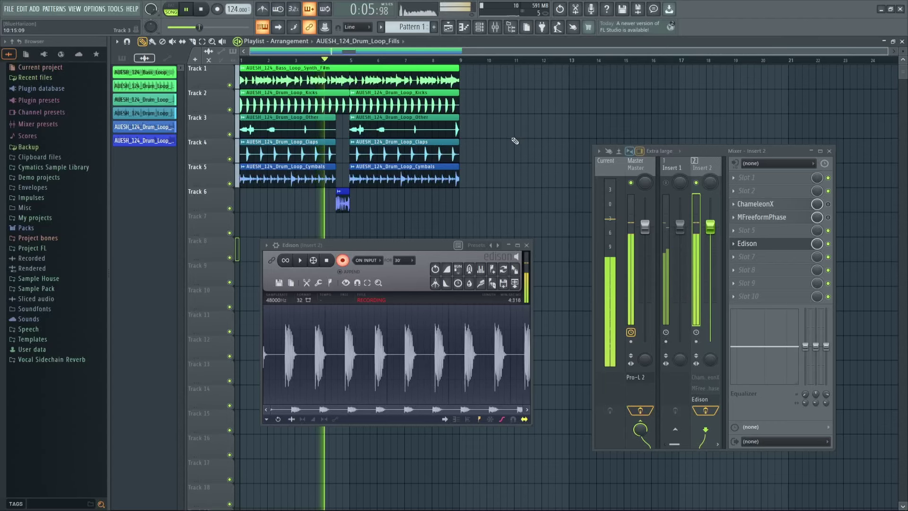
click(342, 260)
key(space)
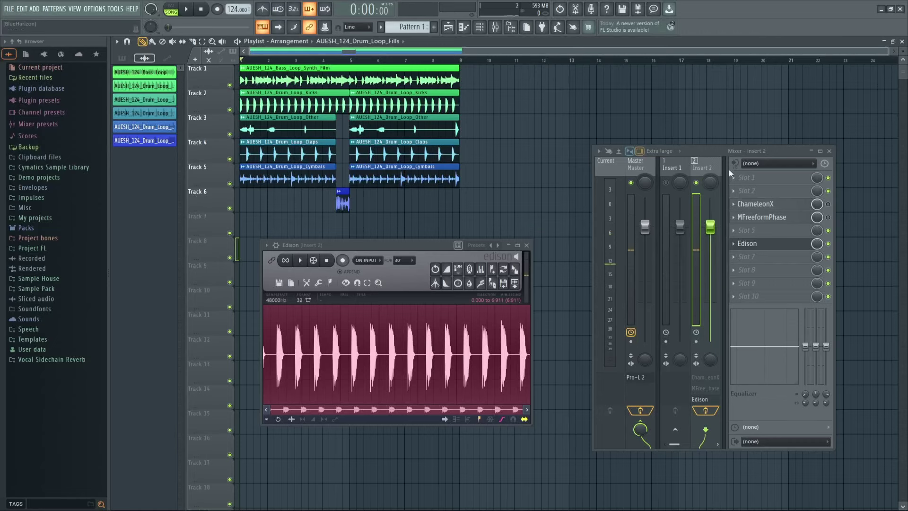
- Enable ChameleonX on Insert 2 and record the processed playback after the dry take in Edison
click(827, 204)
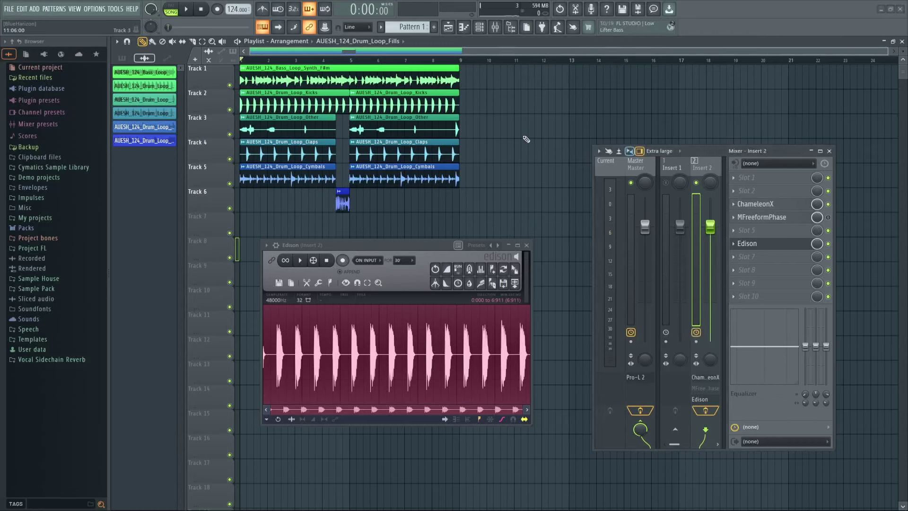
click(342, 260)
key(space)
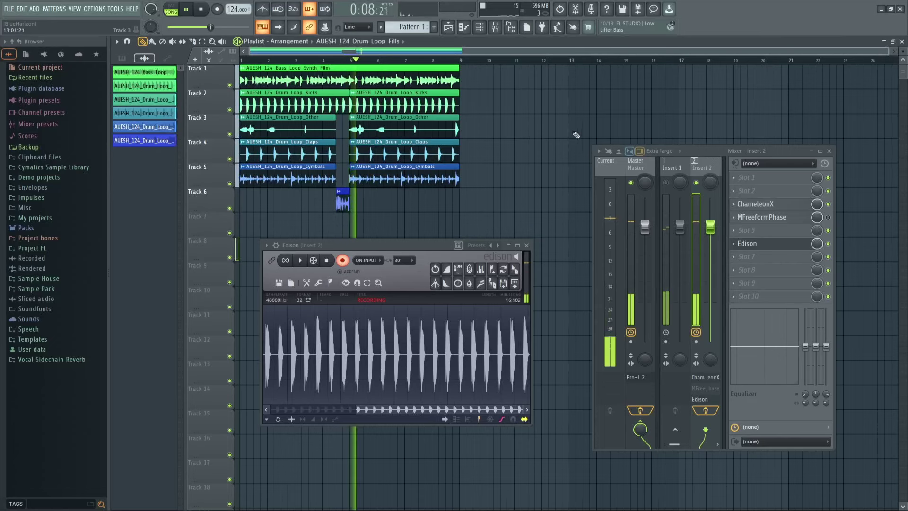
key(space)
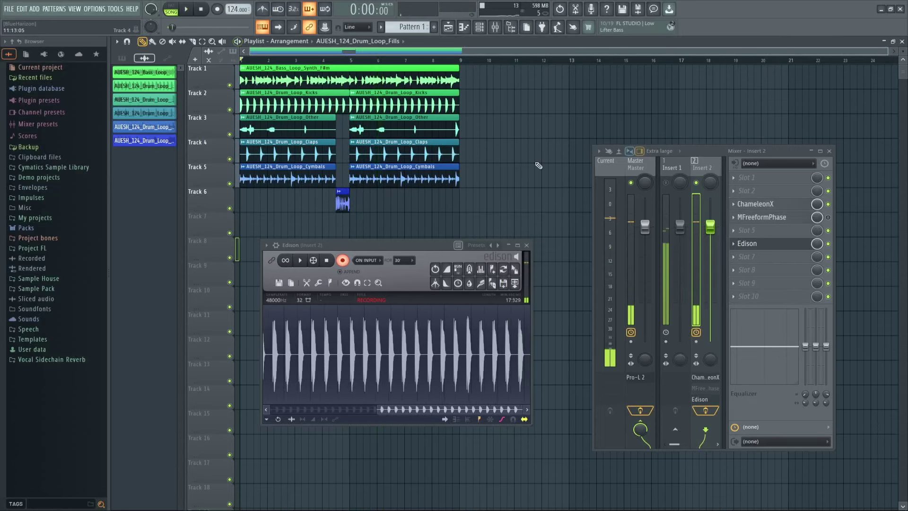
click(343, 260)
- Compare the shapes of the dry and processed hits around the boundary between the two Edison takes
scroll(399, 373, up, 4)
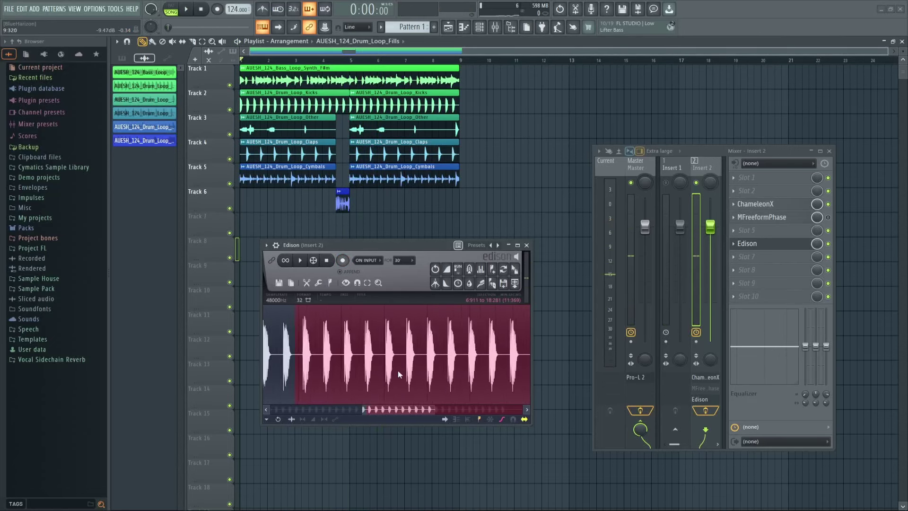
scroll(398, 371, up, 4)
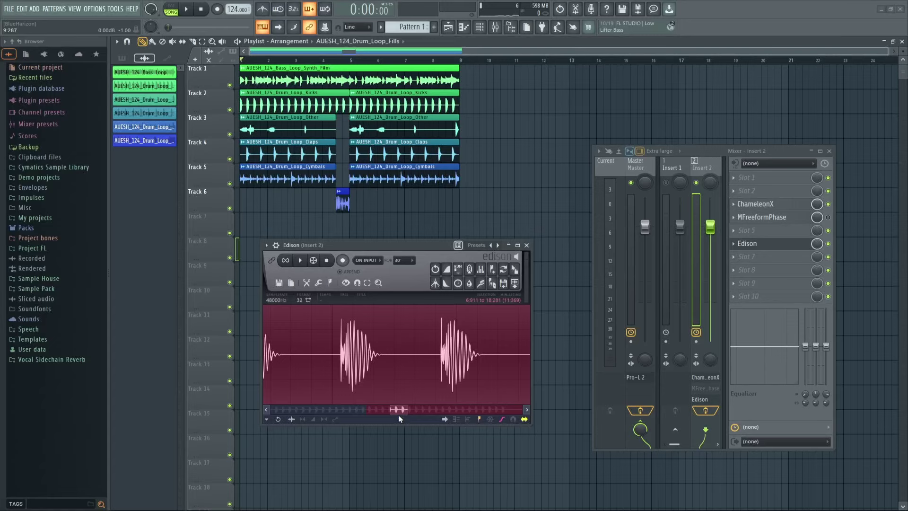
drag(399, 411, 368, 408)
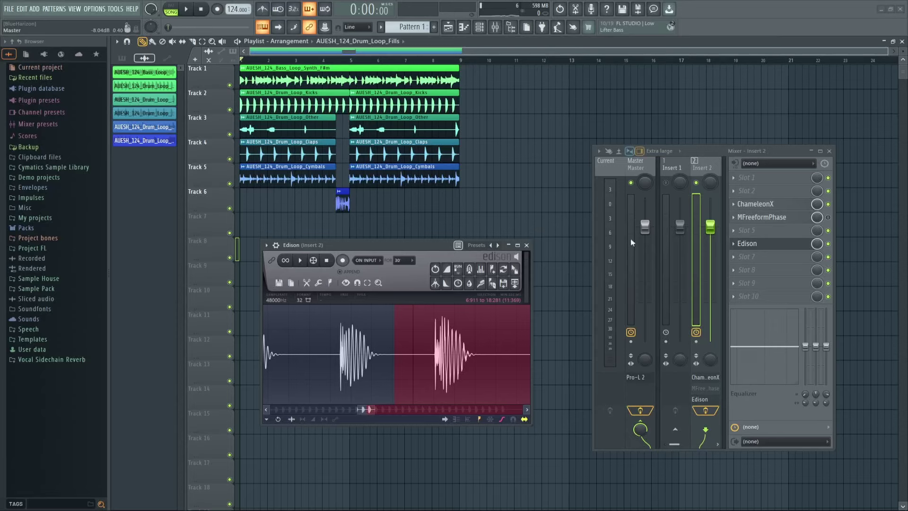
- Set ChameleonX's order to 3 and close its window
click(755, 204)
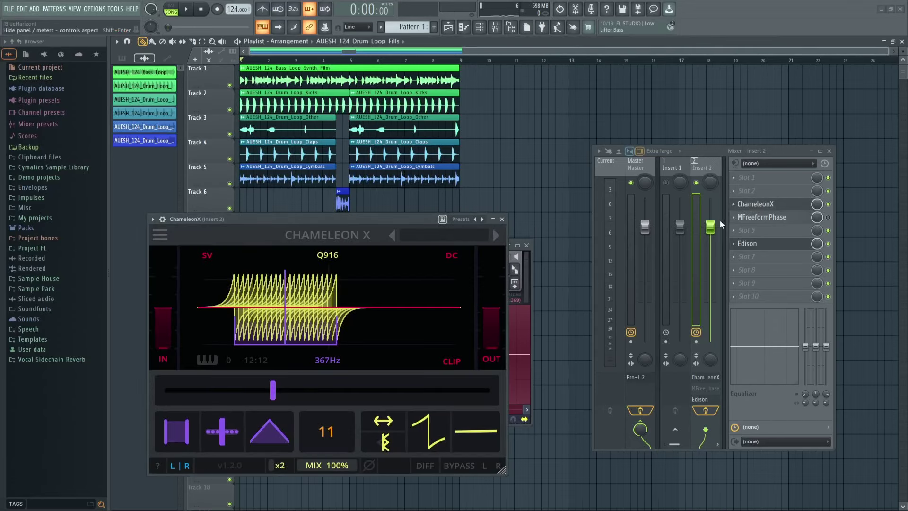
drag(348, 430, 330, 429)
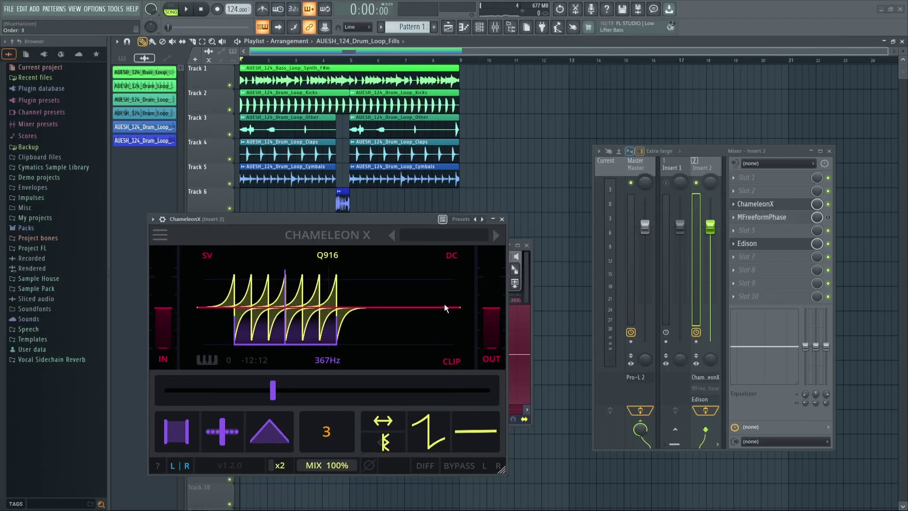
click(502, 220)
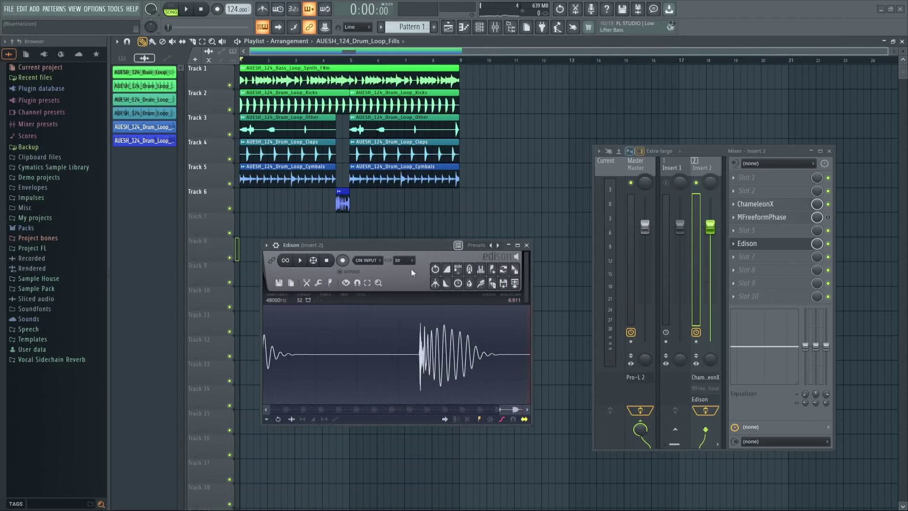
- Start a fresh Edison recording and capture a short dry playback with ChameleonX bypassed on Insert 2
click(342, 260)
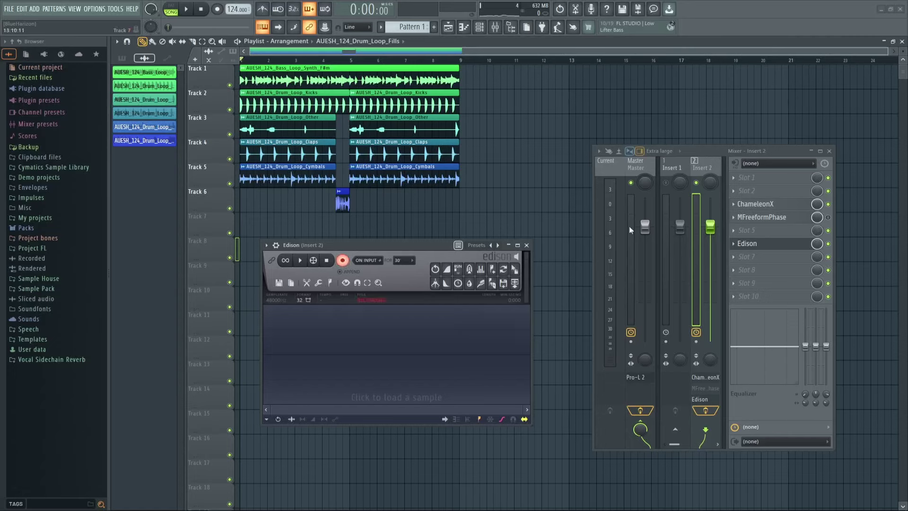
click(828, 204)
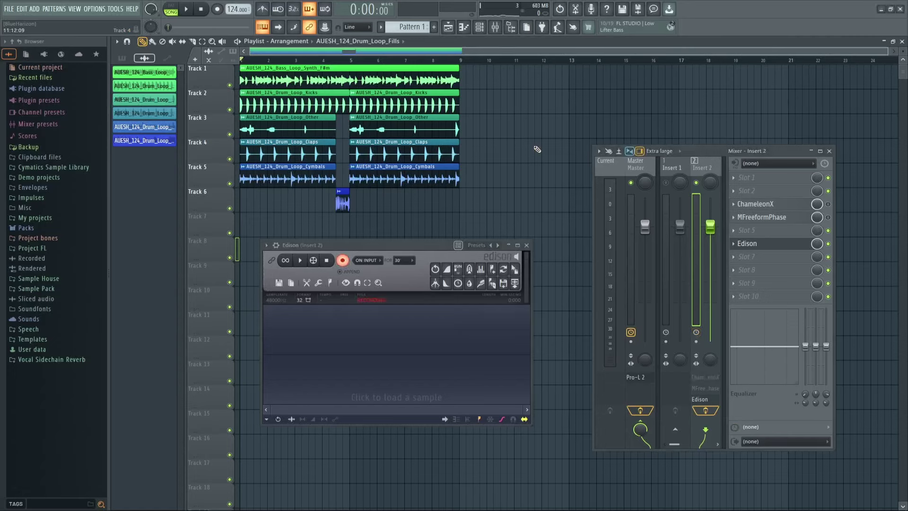
key(space)
key(space)
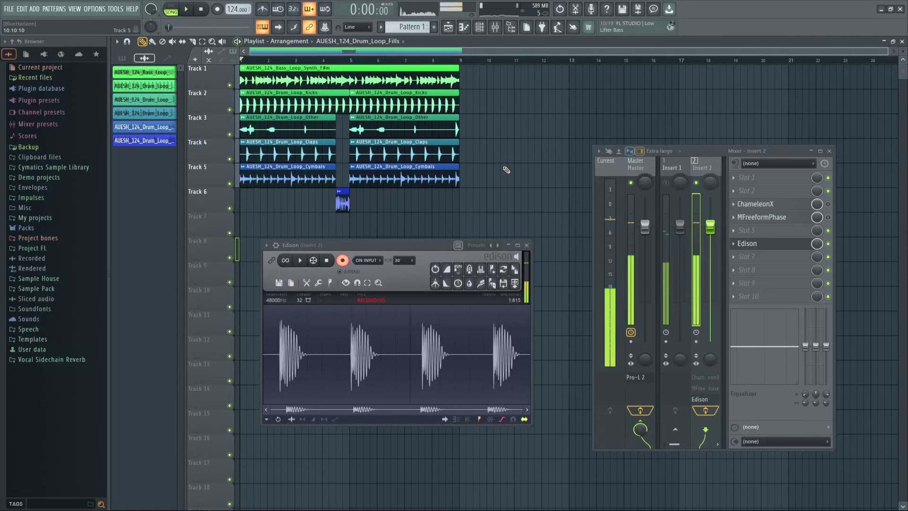
- Enable ChameleonX again, add a short processed playback to the same Edison recording and stop it
click(828, 204)
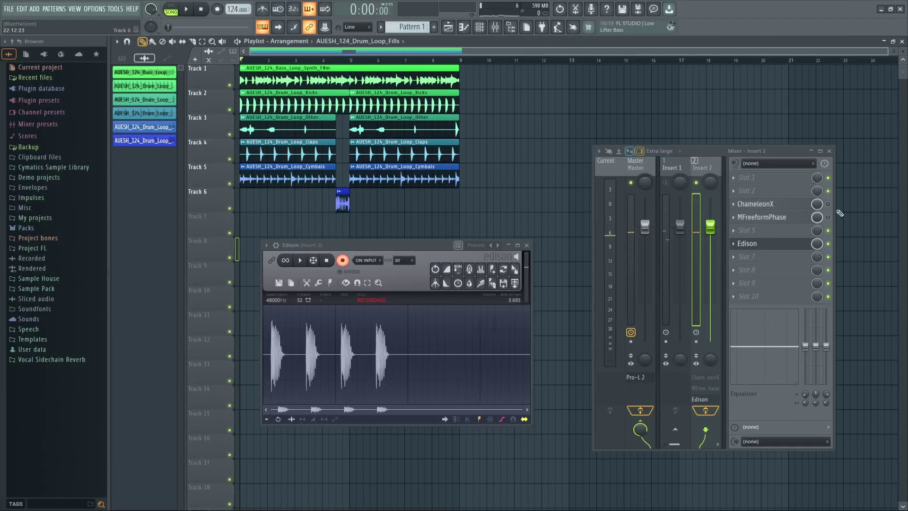
key(space)
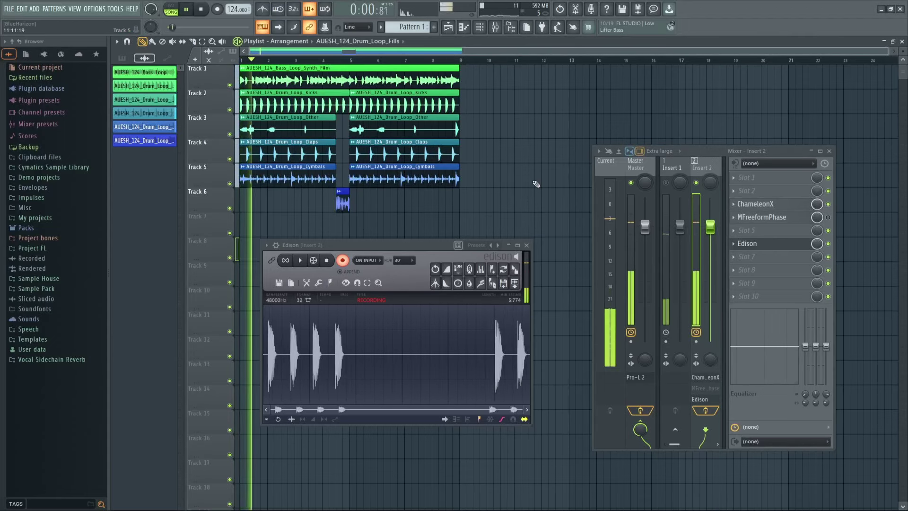
click(343, 260)
key(space)
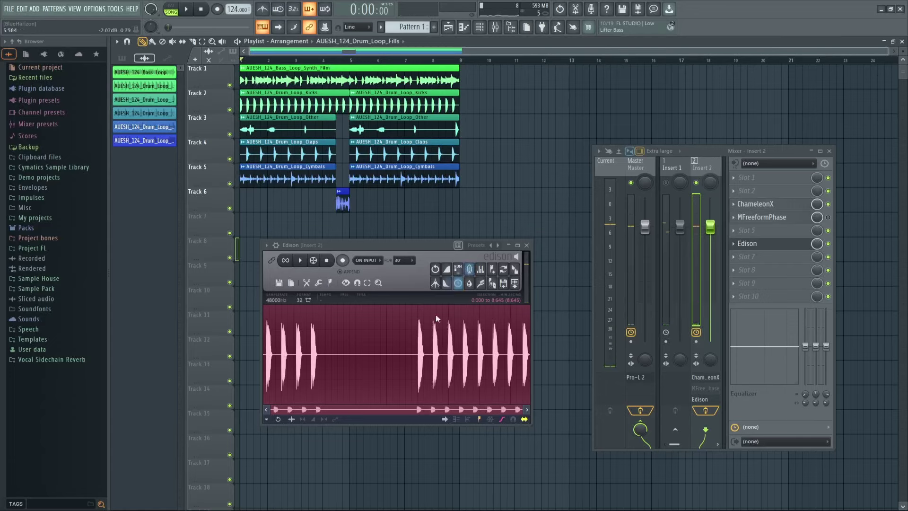
- Examine the first processed hits in the new Edison recording up close
scroll(414, 349, up, 5)
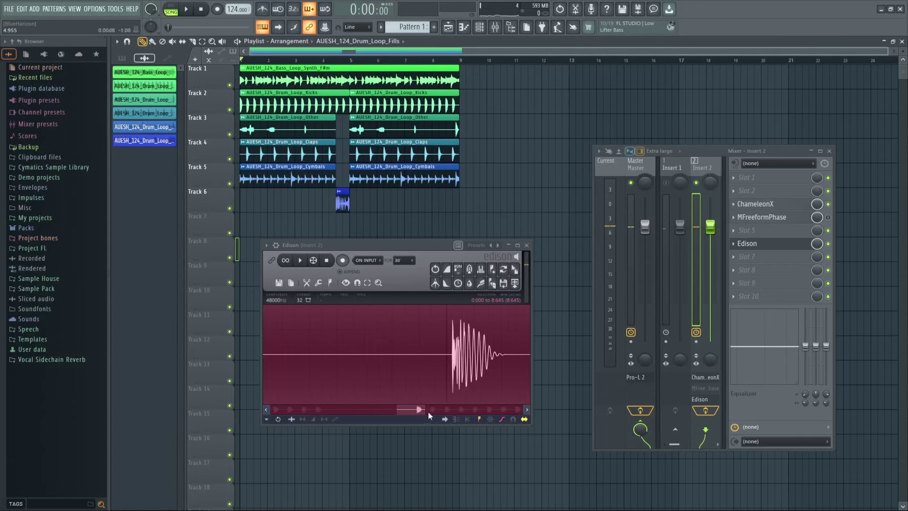
drag(421, 409, 424, 411)
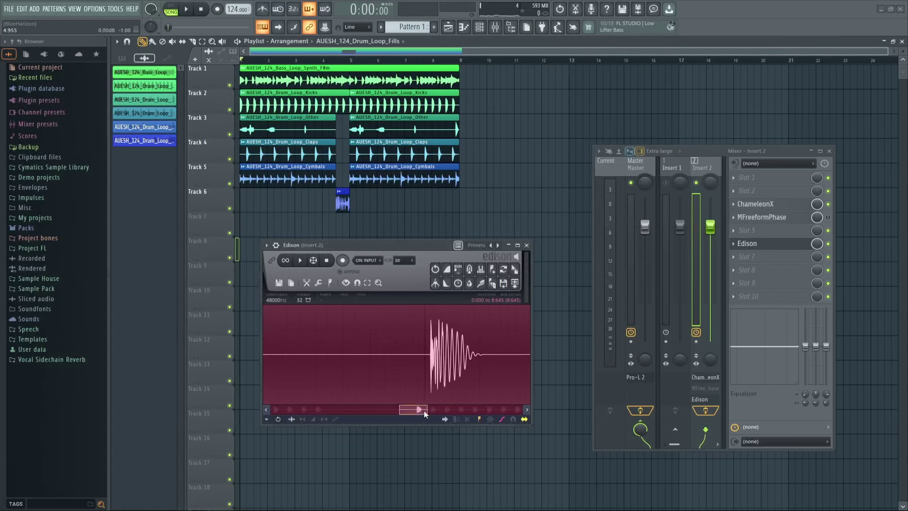
drag(423, 410, 441, 384)
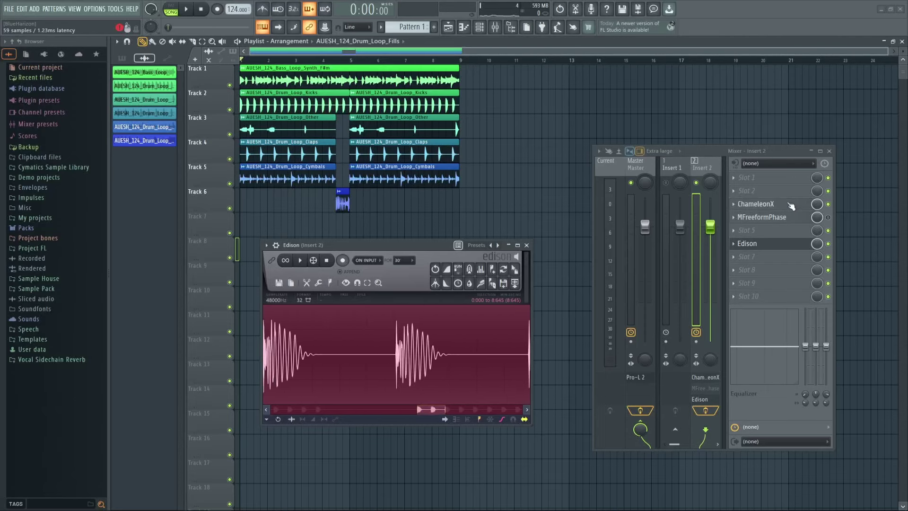
- Narrow ChameleonX's frequency band, set its frequency to 150 Hz and close its window
click(791, 206)
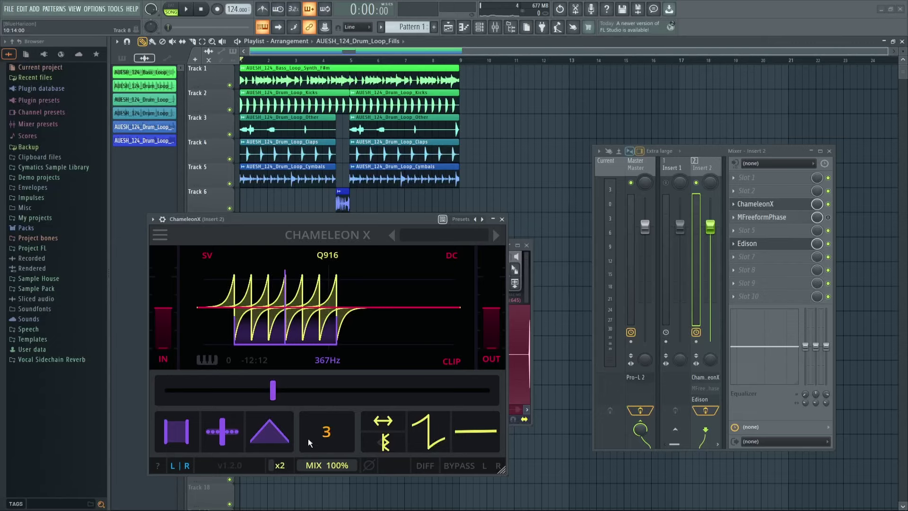
drag(187, 435, 162, 431)
drag(286, 383, 256, 374)
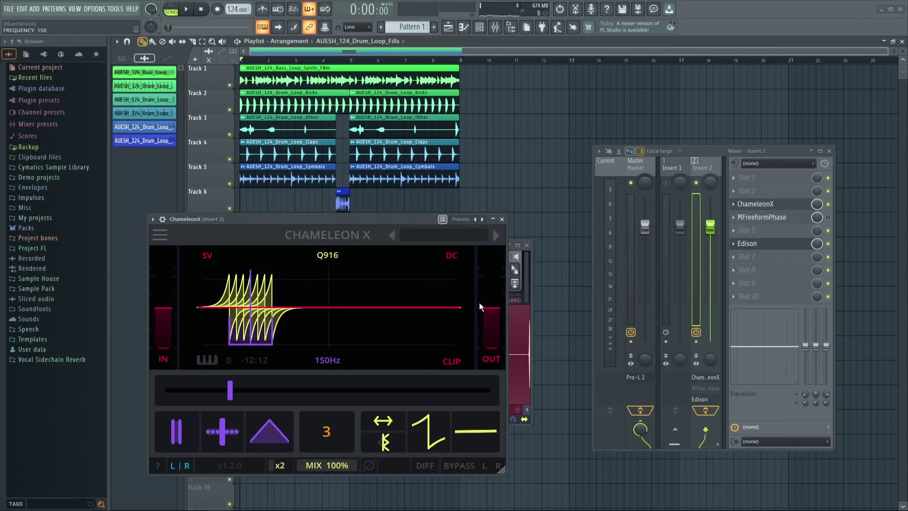
click(502, 219)
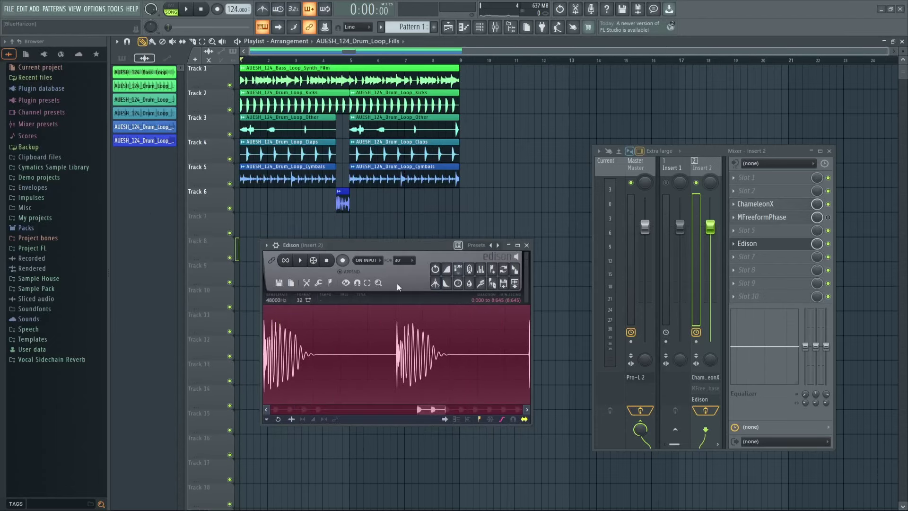
- Discard the current Edison take, start a new recording and capture a short dry playback with ChameleonX bypassed on Insert 2
key(Delete)
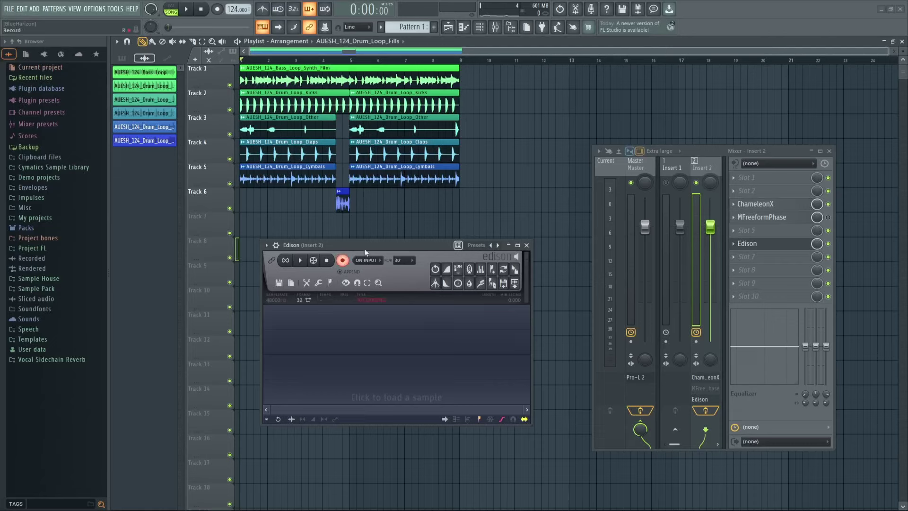
click(828, 204)
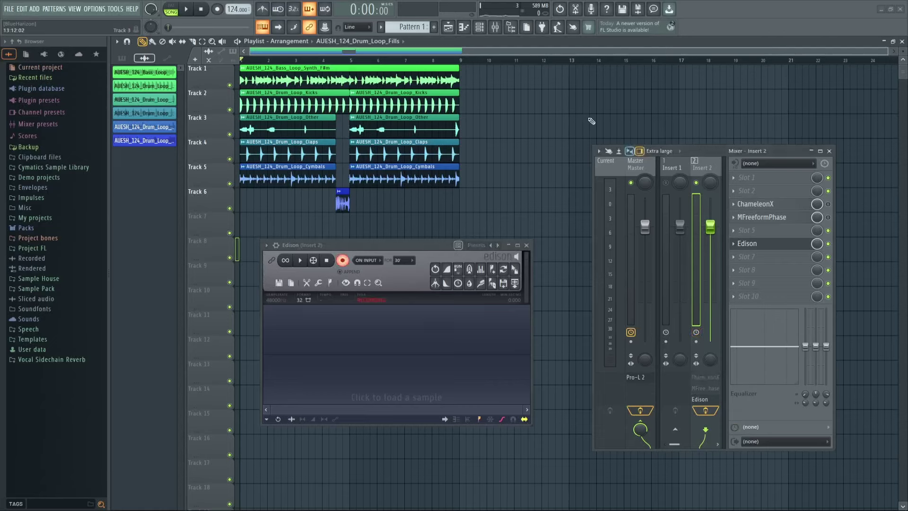
key(space)
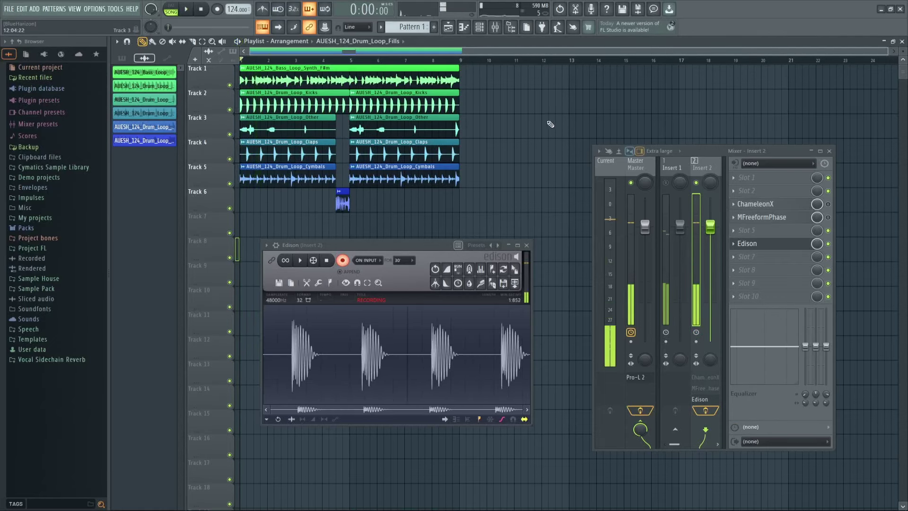
- Re-enable ChameleonX, append a short processed playback to the same Edison take and stop playback
click(827, 204)
key(space)
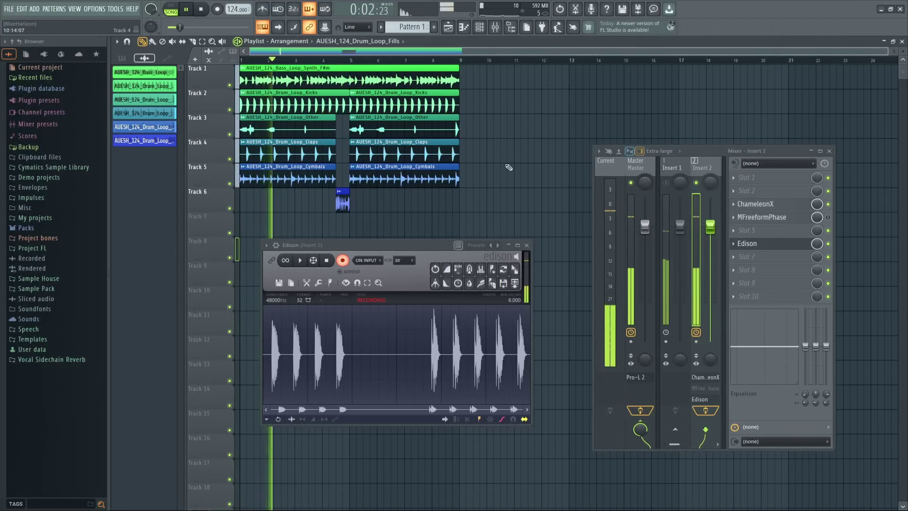
key(space)
- Examine the first processed kick hit in the new Edison recording up close
scroll(401, 345, up, 2)
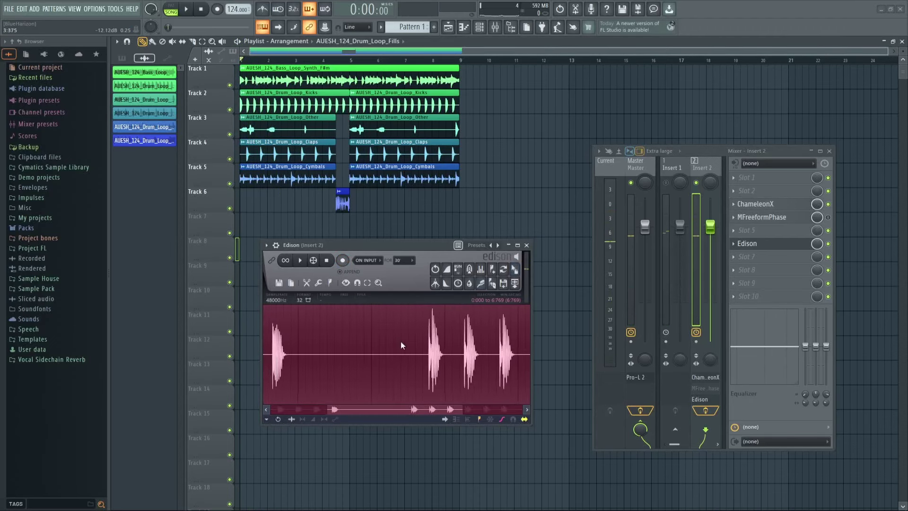
scroll(436, 348, up, 4)
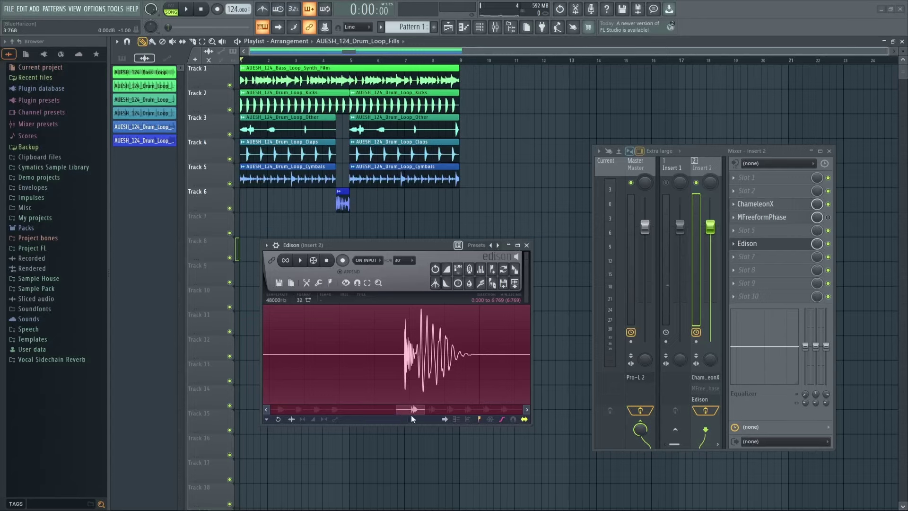
mouse_move(415, 413)
mouse_down()
mouse_move(340, 409)
mouse_move(416, 409)
mouse_up()
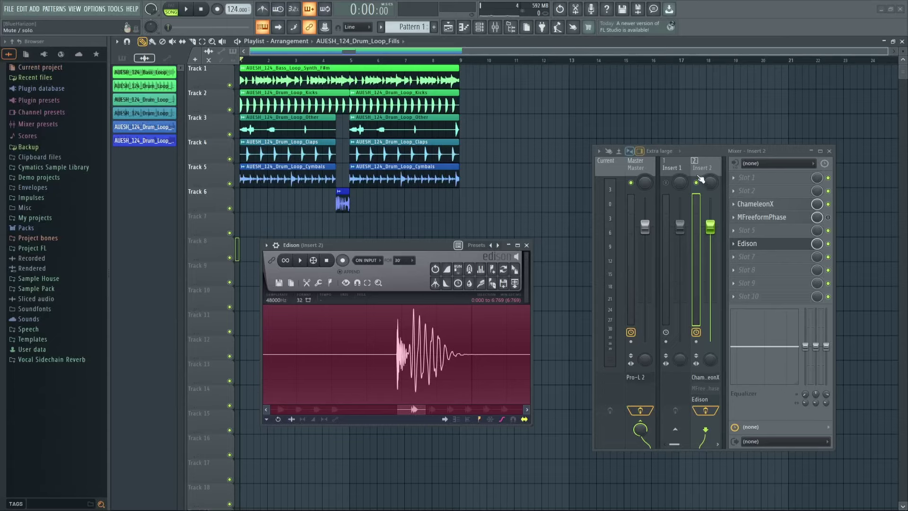
scroll(700, 166, down, 3)
scroll(700, 166, up, 3)
- Widen the mixer window to show Inserts 1 to 6, close Edison and reposition the mixer over the playlist
drag(835, 286, 904, 286)
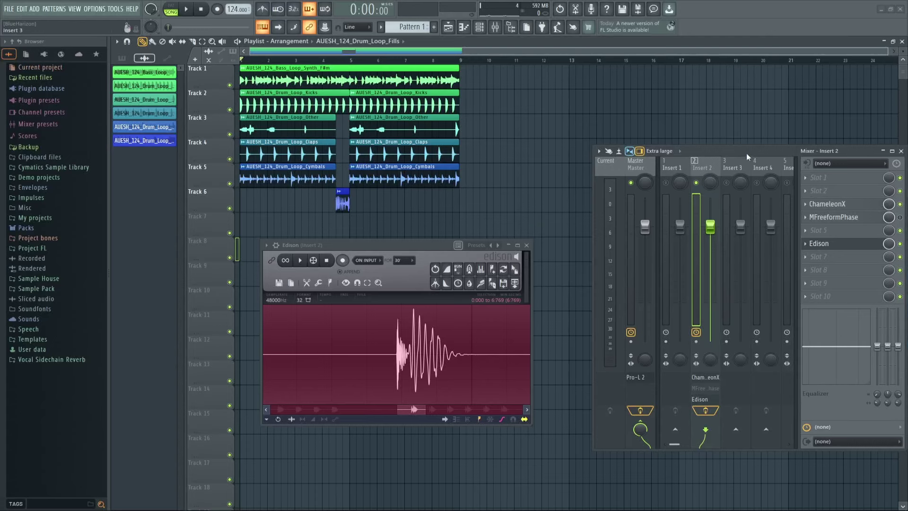
drag(750, 151, 706, 130)
drag(863, 242, 904, 242)
drag(365, 261, 330, 258)
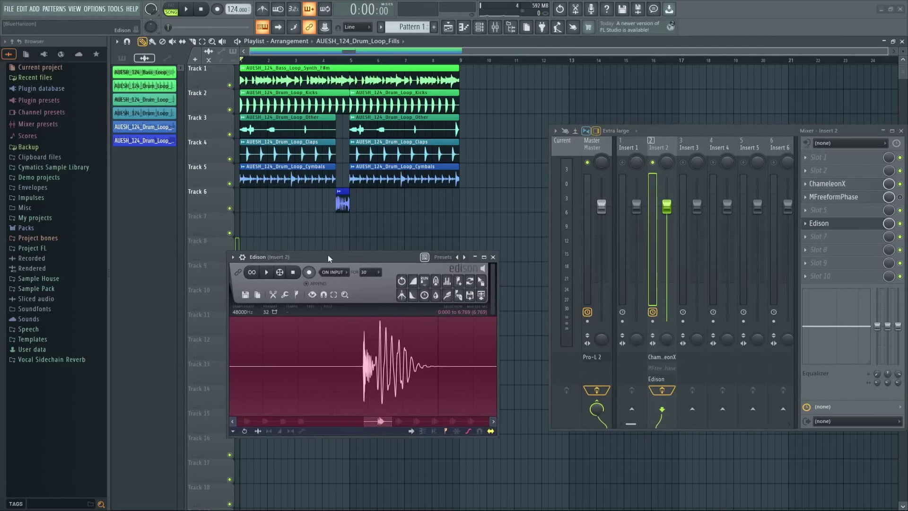
click(494, 256)
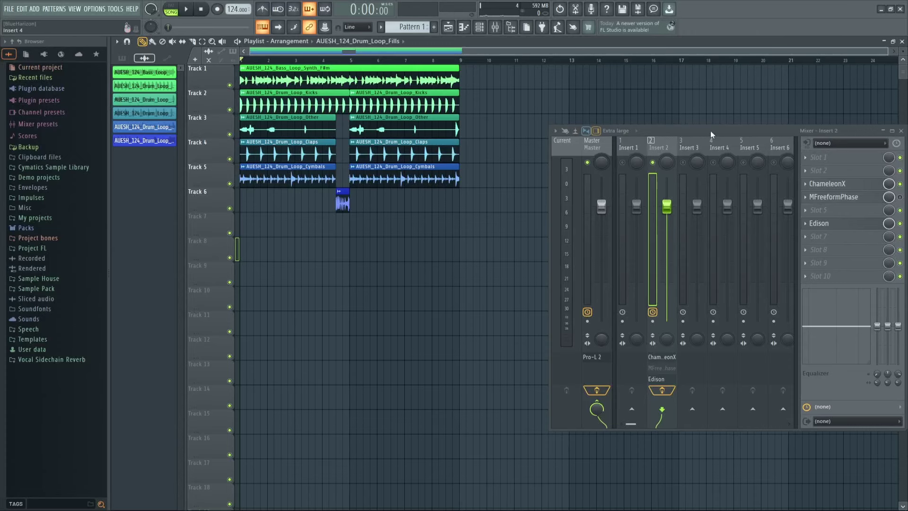
drag(710, 130, 677, 137)
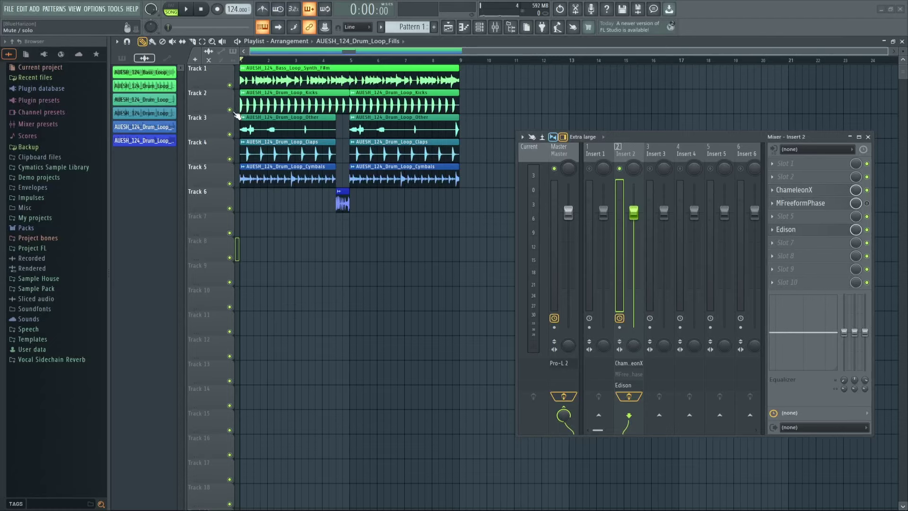
- Play the full arrangement with ChameleonX enabled, solo Insert 2 partway through and stop playback
key(space)
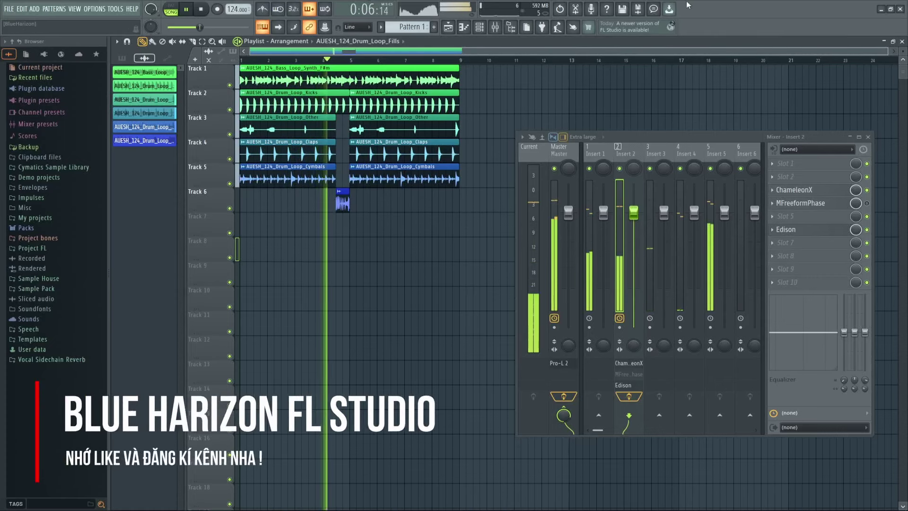
right_click(620, 169)
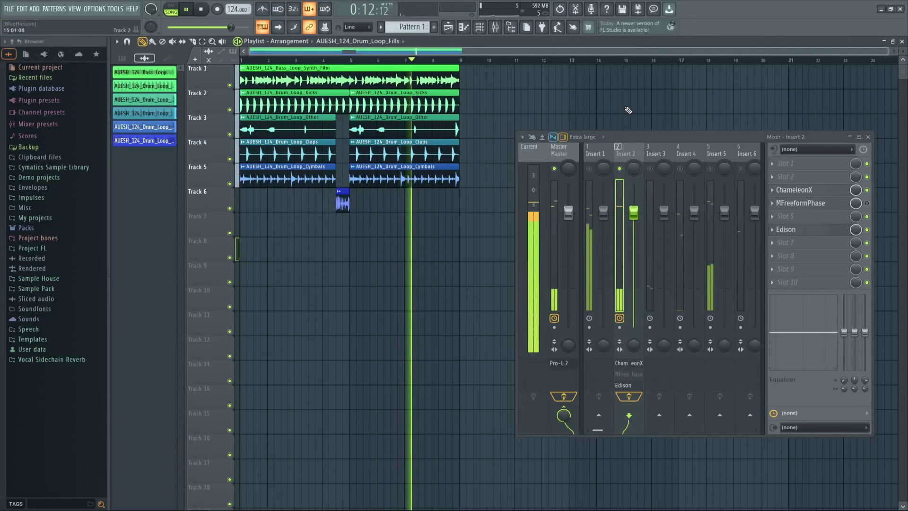
key(space)
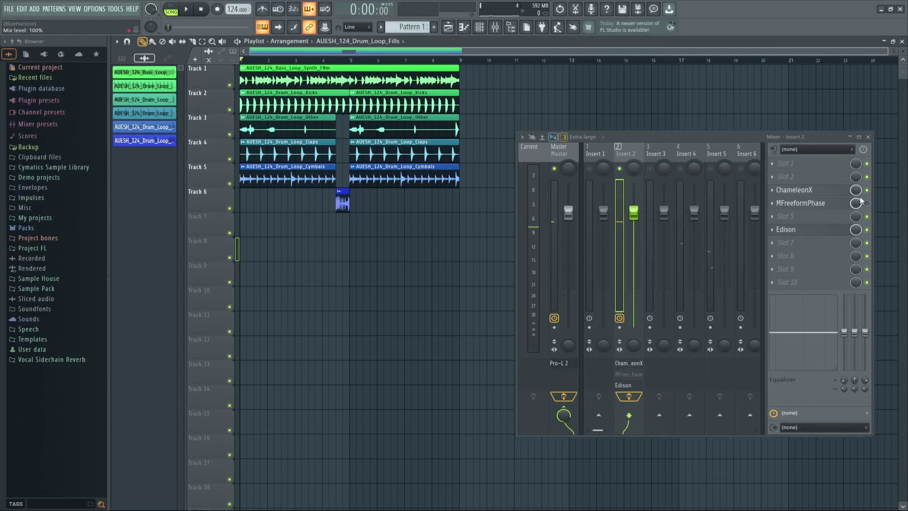
- Lengthen the Track 1 bass loop clip to bar 13 and play the full mix with ChameleonX bypassed and again with it enabled
right_click(620, 169)
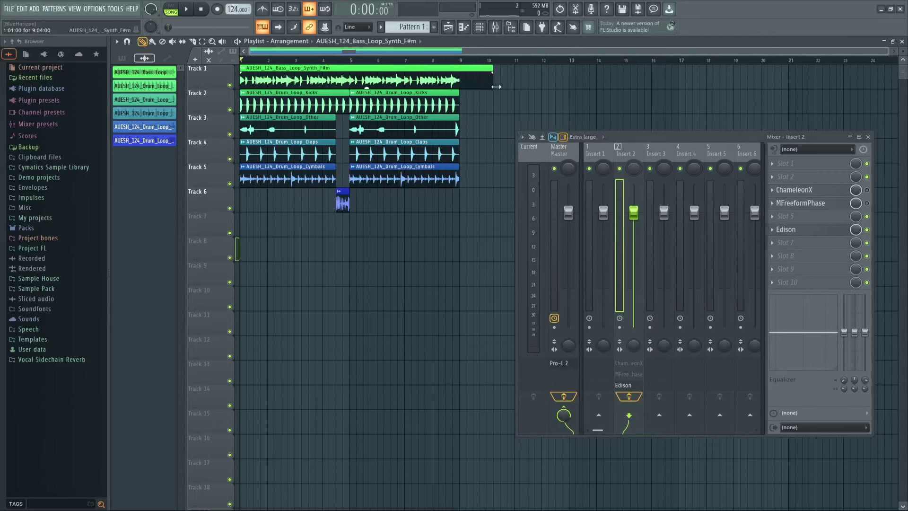
key(space)
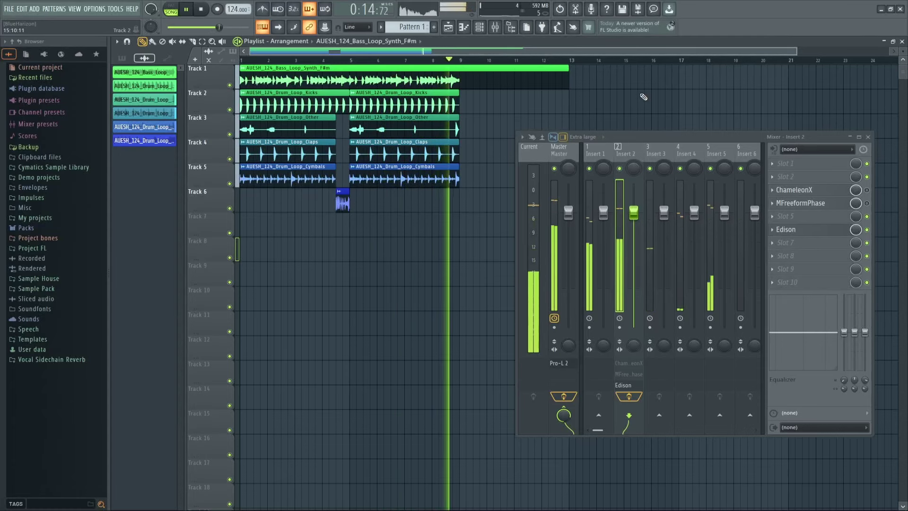
key(space)
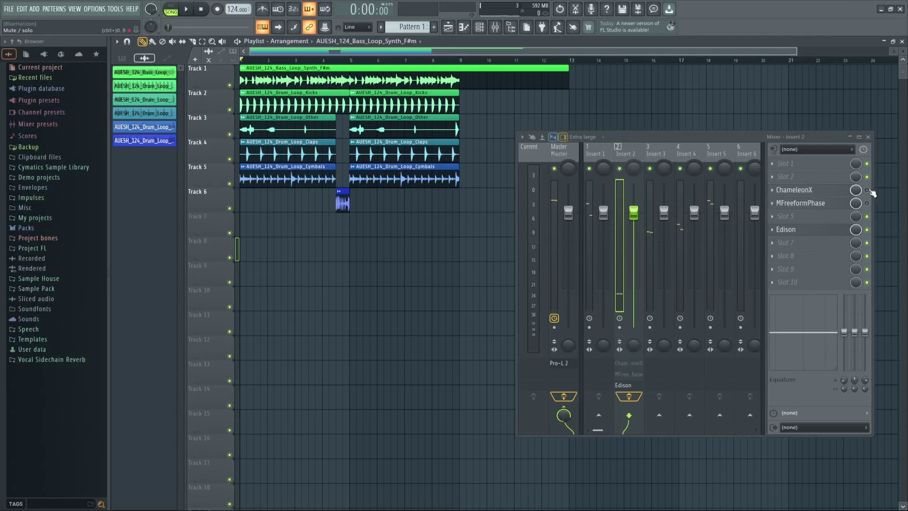
key(space)
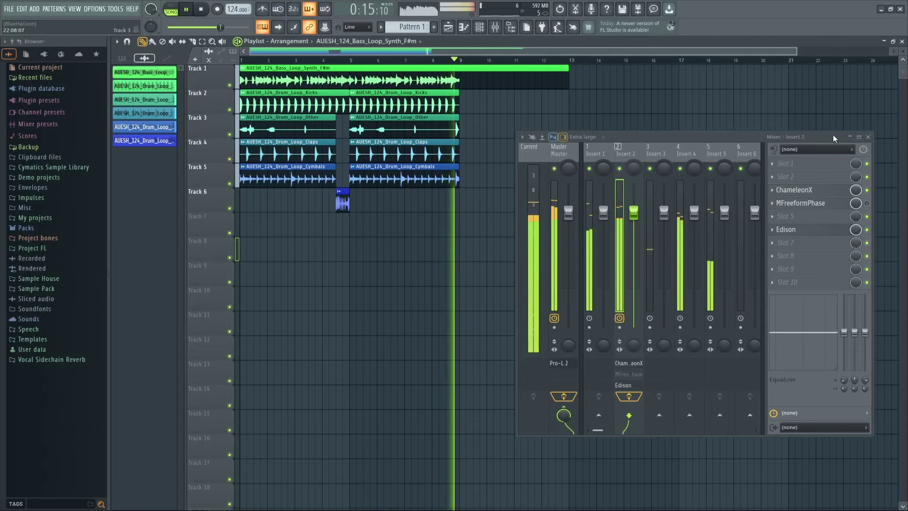
key(space)
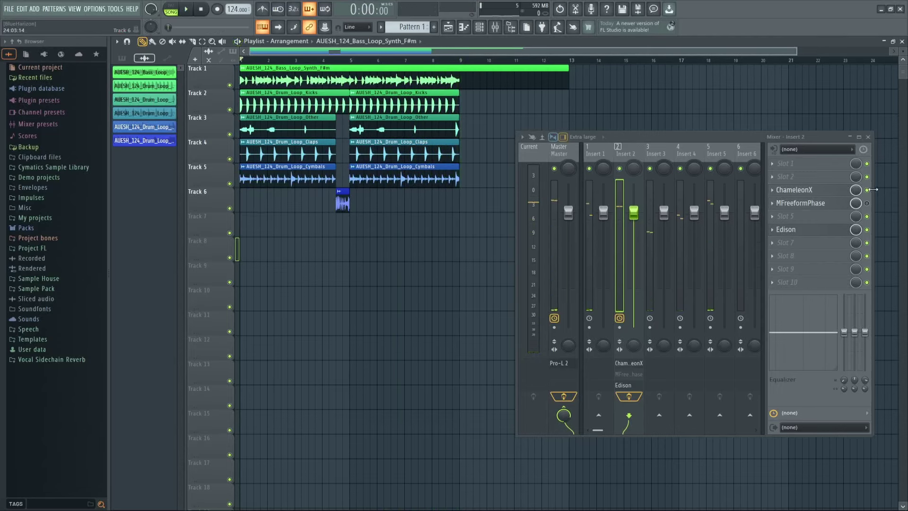
- Open ChameleonX on Insert 2 and set its Q to 924, mix to 49%, order to 1 and frequency to 132 Hz
click(830, 191)
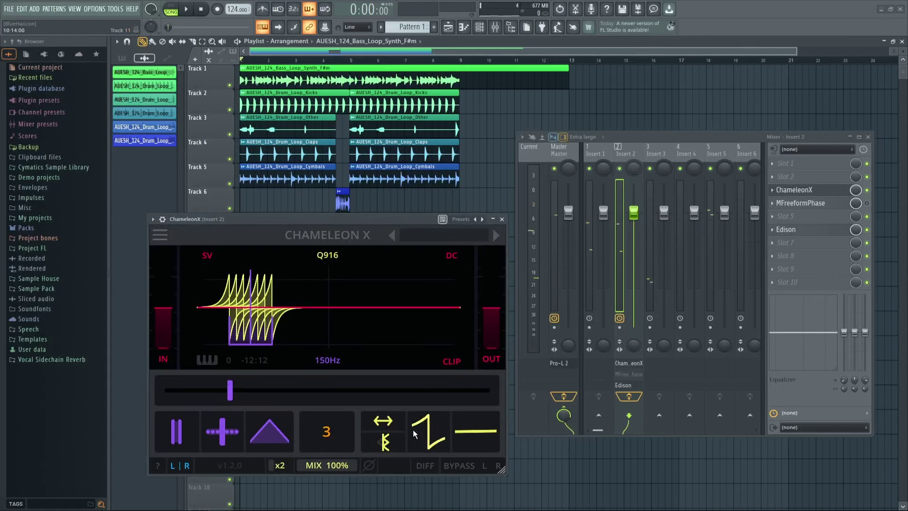
drag(422, 433, 479, 423)
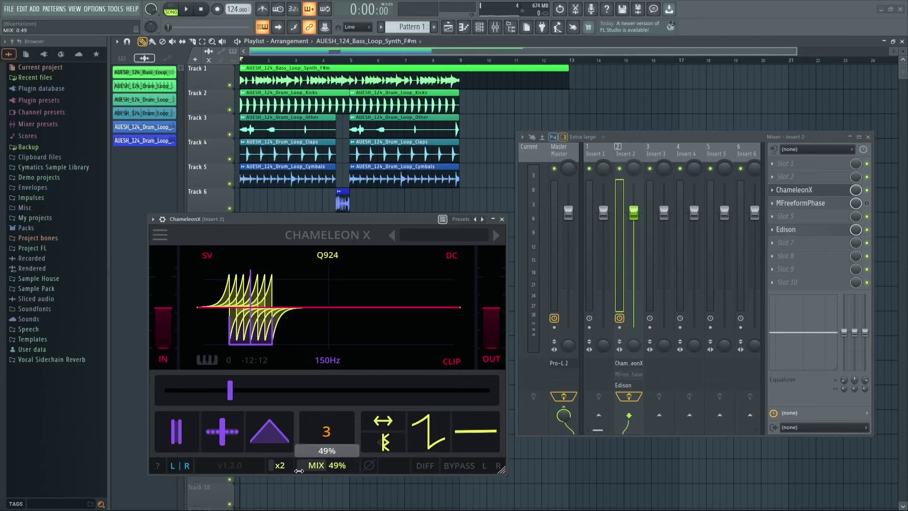
drag(331, 428, 328, 432)
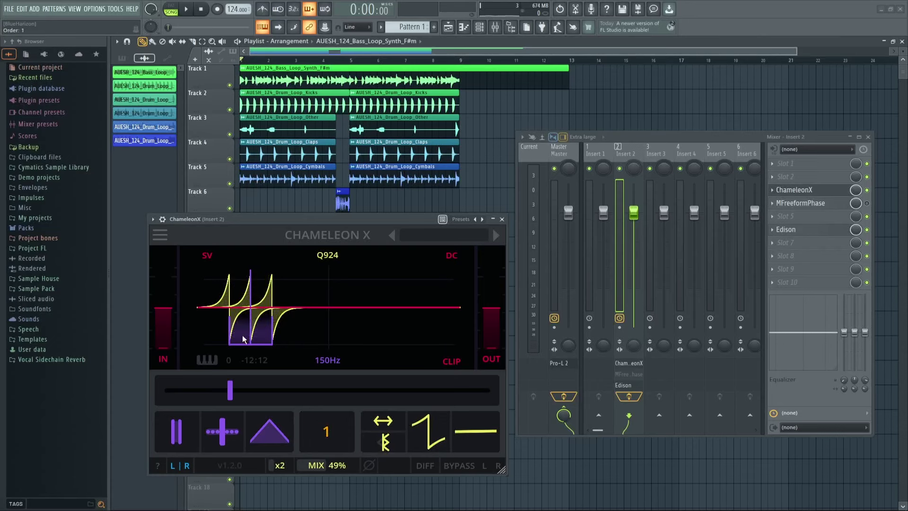
drag(233, 397, 228, 398)
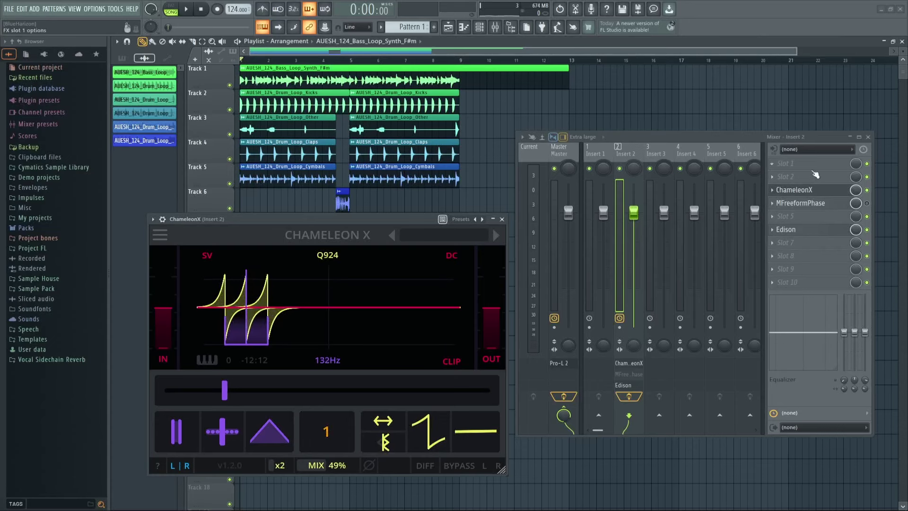
- Solo Insert 2 and, during playback, set ChameleonX's mix to 100% and its frequency to 193 Hz
right_click(622, 177)
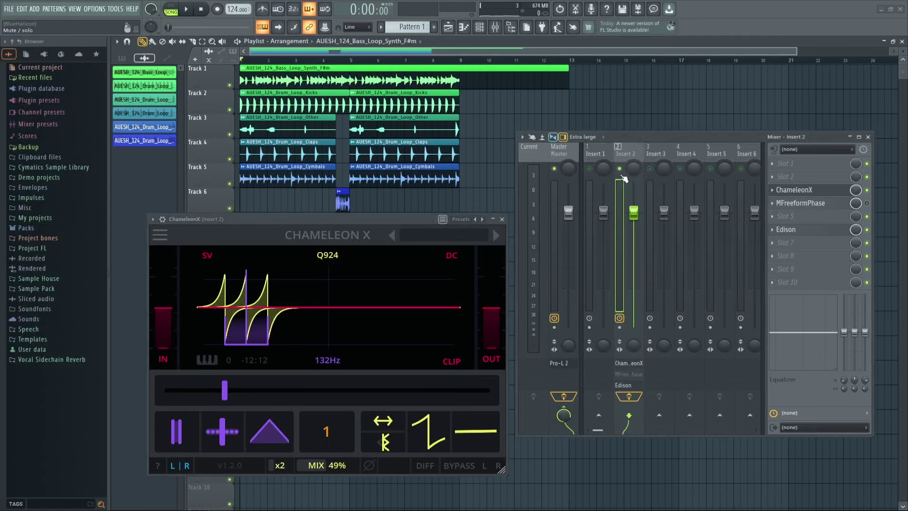
key(space)
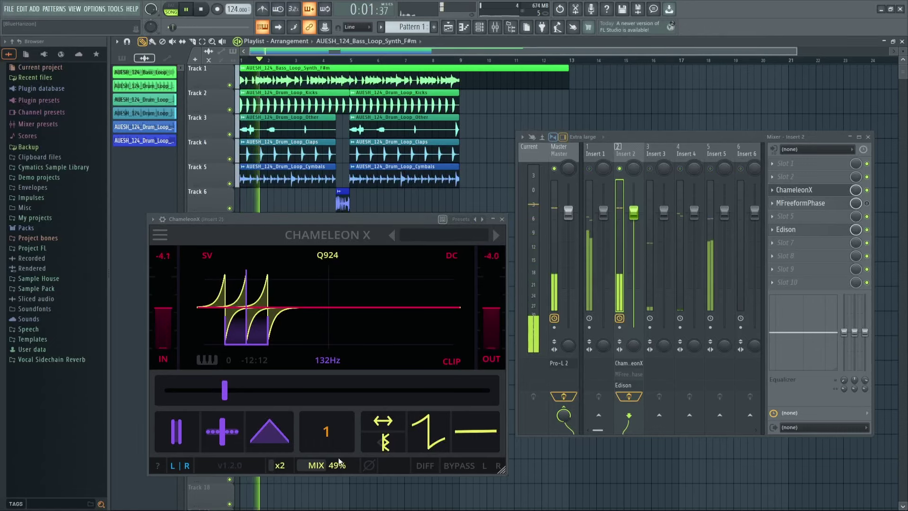
drag(339, 465, 405, 463)
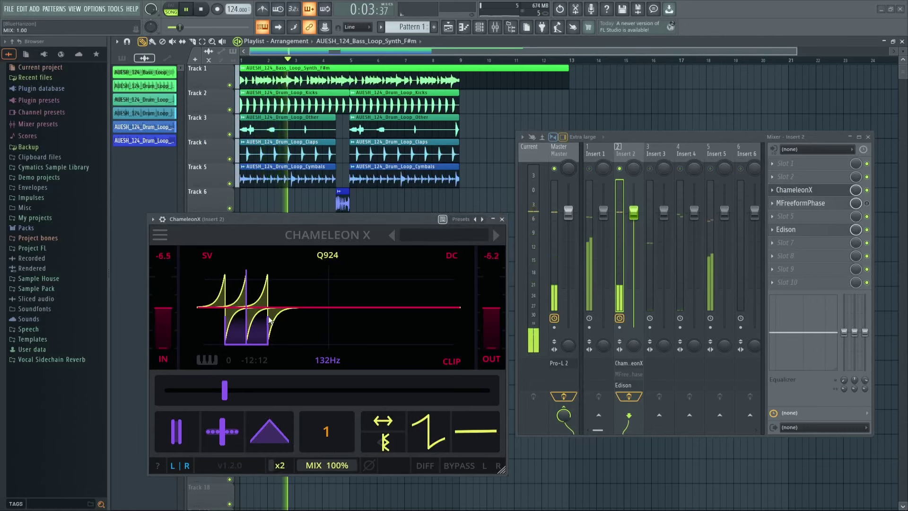
mouse_move(232, 402)
mouse_down()
mouse_move(263, 400)
mouse_move(249, 400)
mouse_up()
key(space)
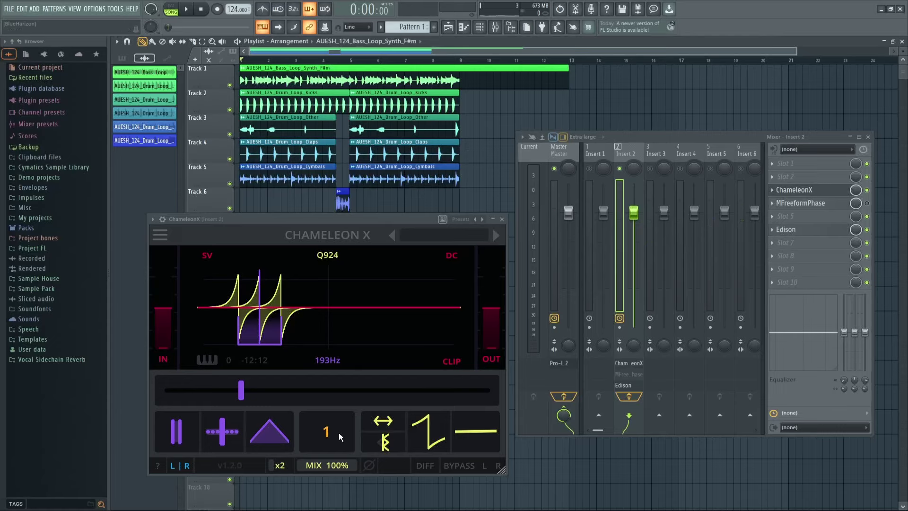
- Raise ChameleonX's order to 6 and set its frequency to 154 Hz while playing back the soloed kick
drag(323, 442, 330, 442)
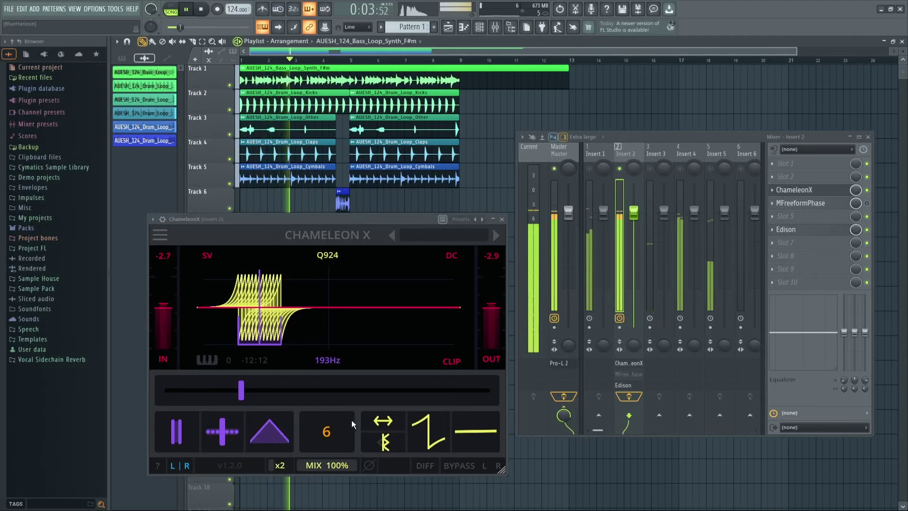
drag(241, 390, 227, 390)
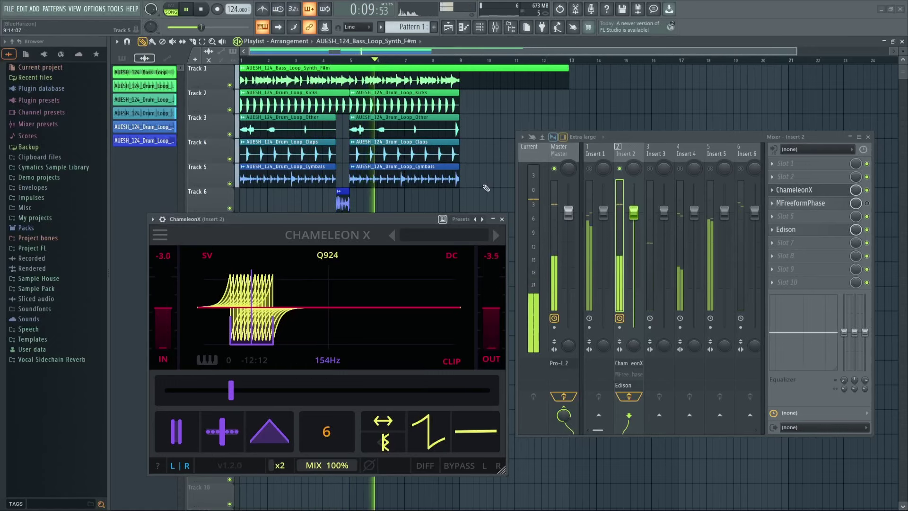
key(space)
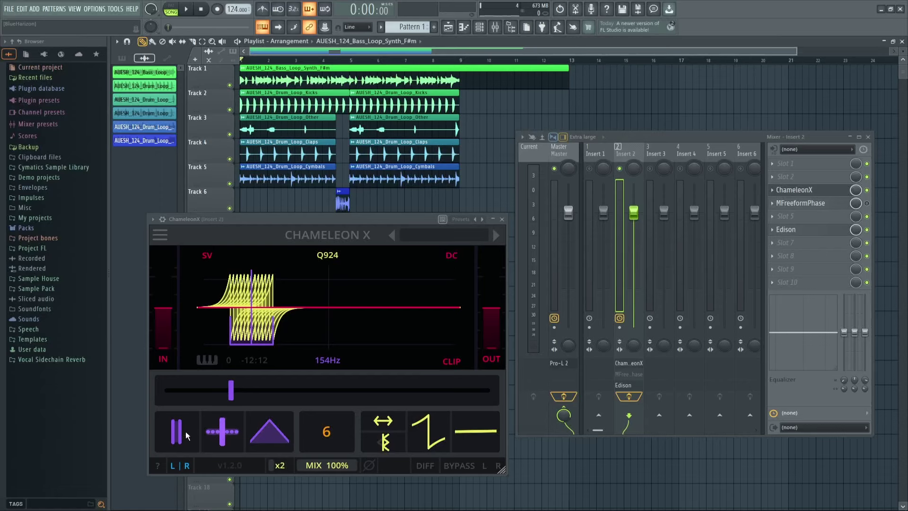
- Try a narrower ChameleonX frequency distribution of about 405 Hz and, during playback, widen it to 990 Hz
mouse_move(183, 431)
mouse_down()
mouse_move(196, 430)
mouse_move(176, 429)
mouse_up()
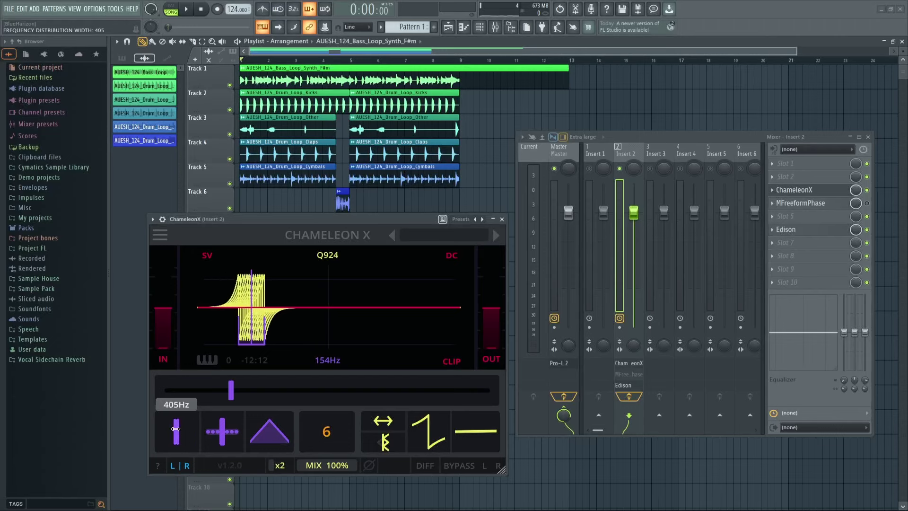
key(space)
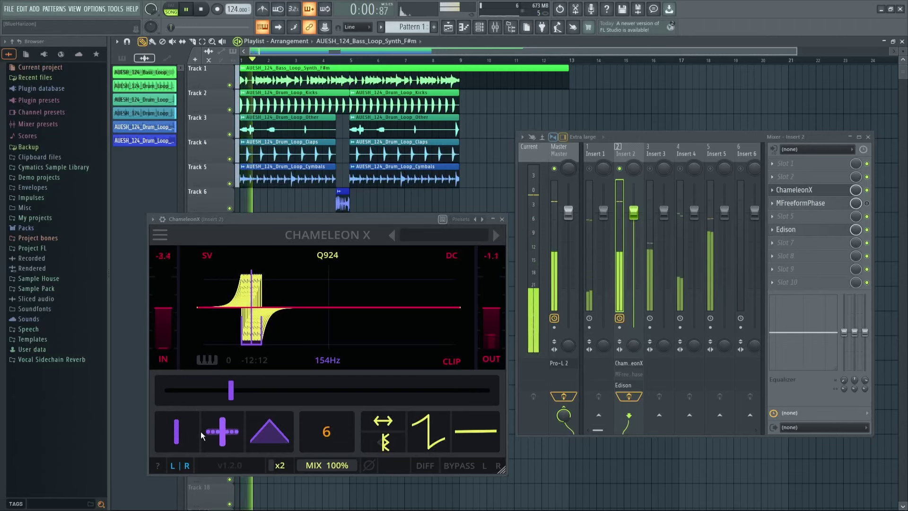
drag(180, 431, 188, 431)
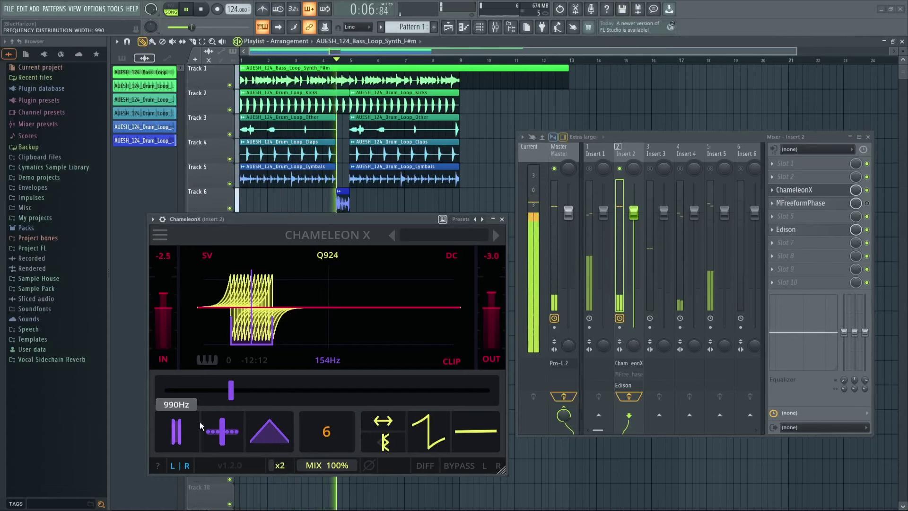
- Lower ChameleonX's frequency to 126 Hz, stop playback and set the order to 2
drag(228, 400, 221, 395)
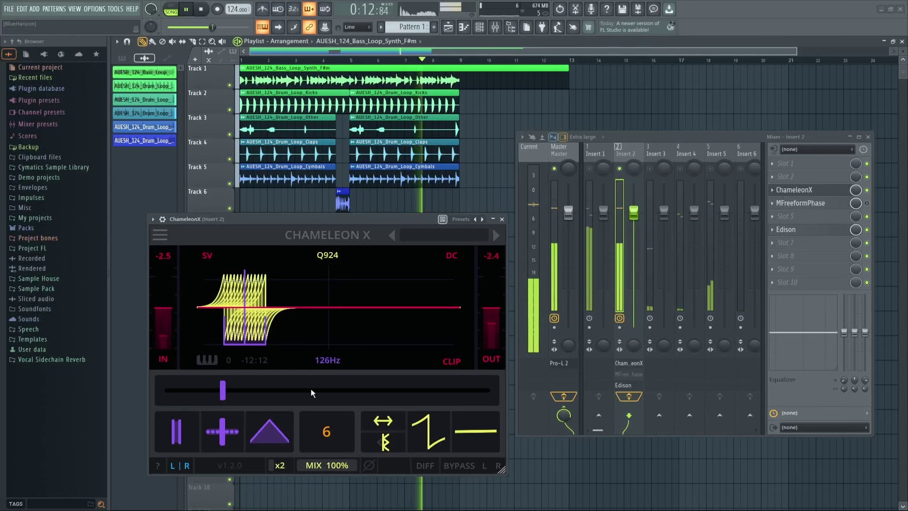
key(space)
drag(333, 424, 327, 424)
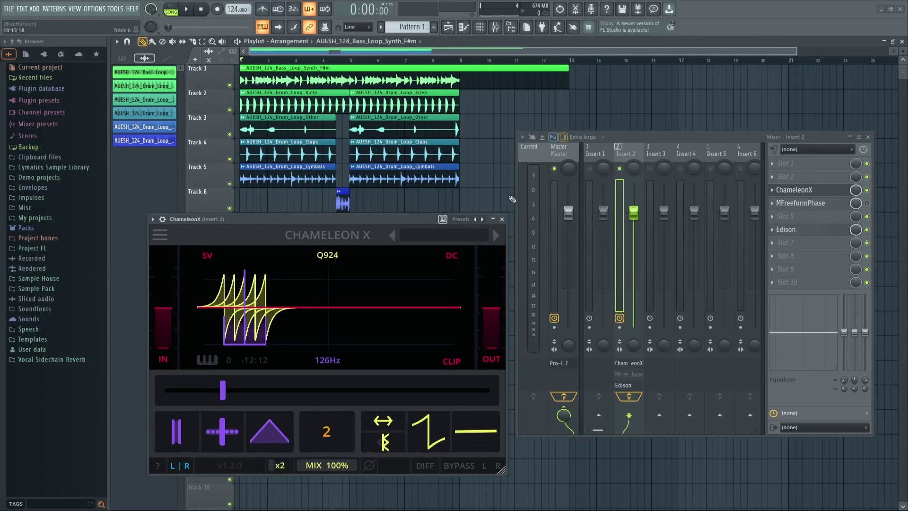
- Play back the full arrangement and raise ChameleonX's frequency to 135 Hz while listening
key(space)
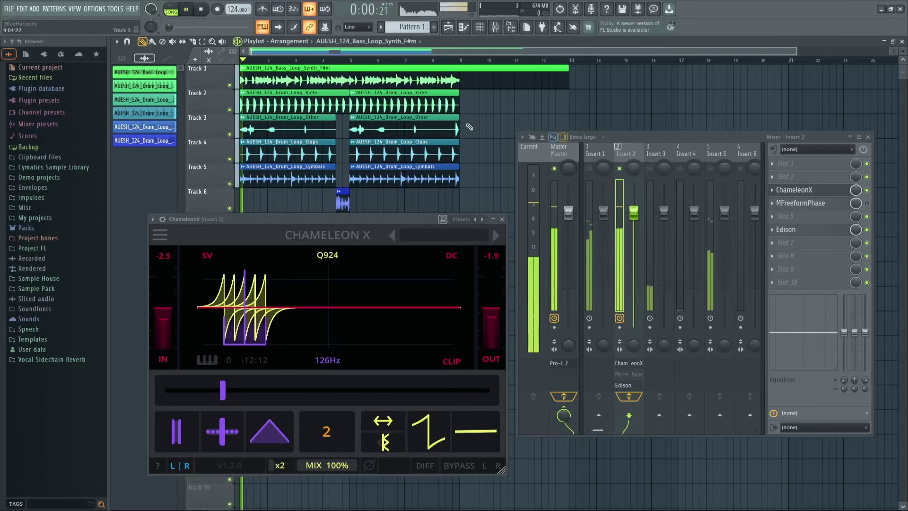
drag(218, 401, 227, 397)
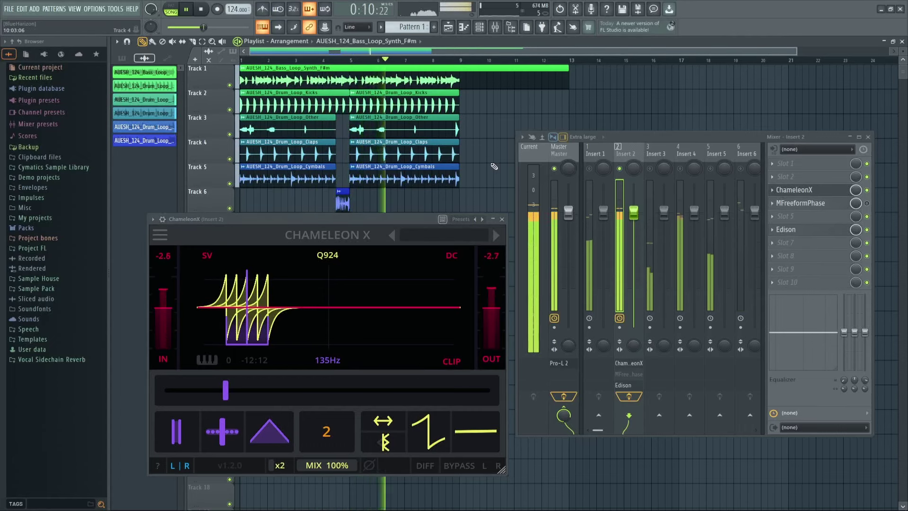
key(space)
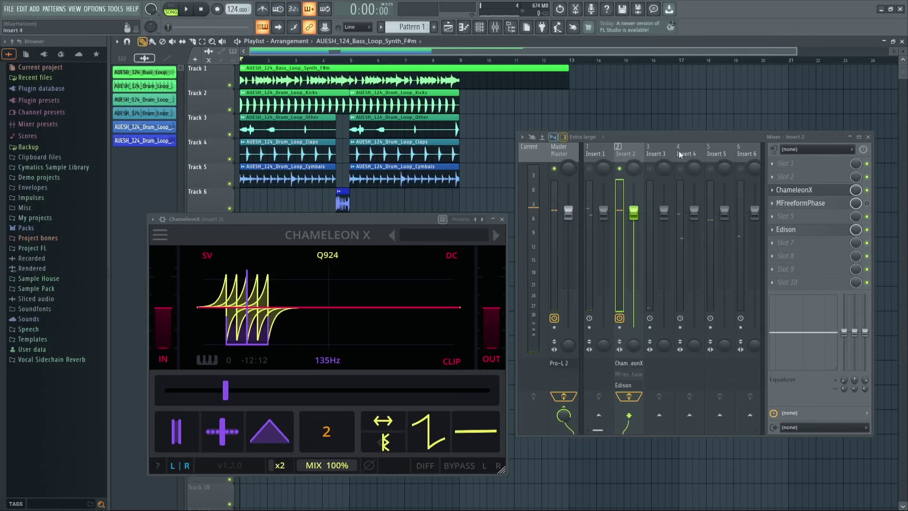
- Compare playback of the full arrangement with ChameleonX bypassed and with it enabled
right_click(620, 168)
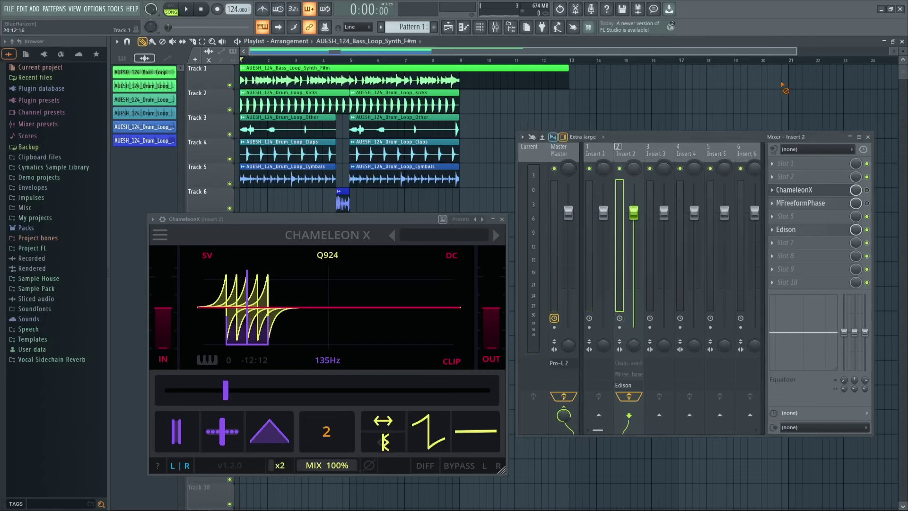
key(space)
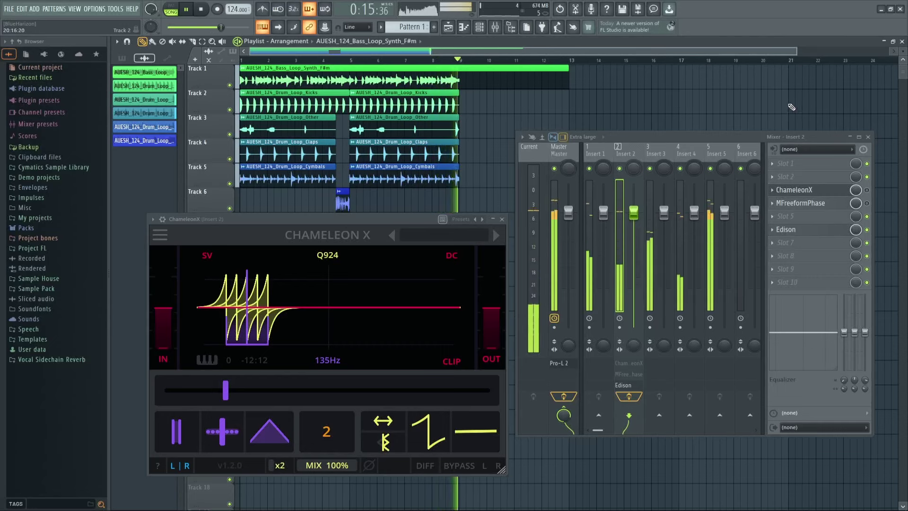
key(space)
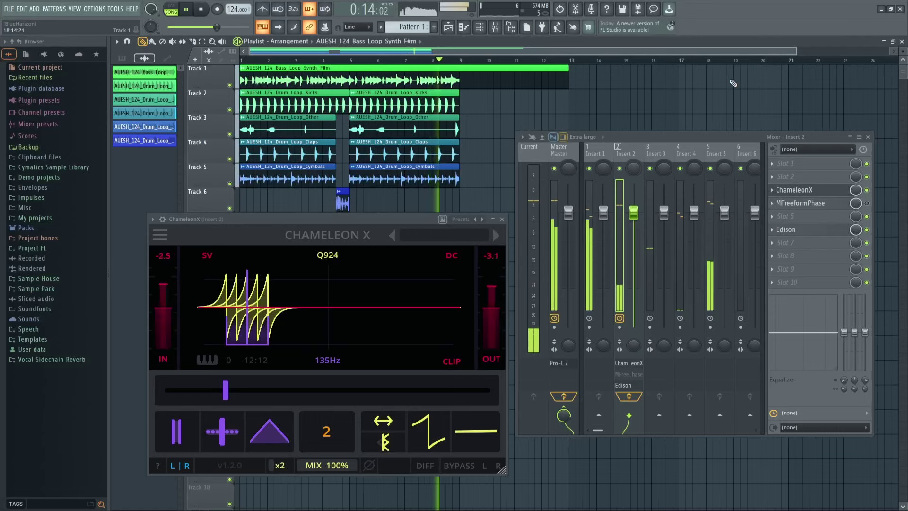
key(space)
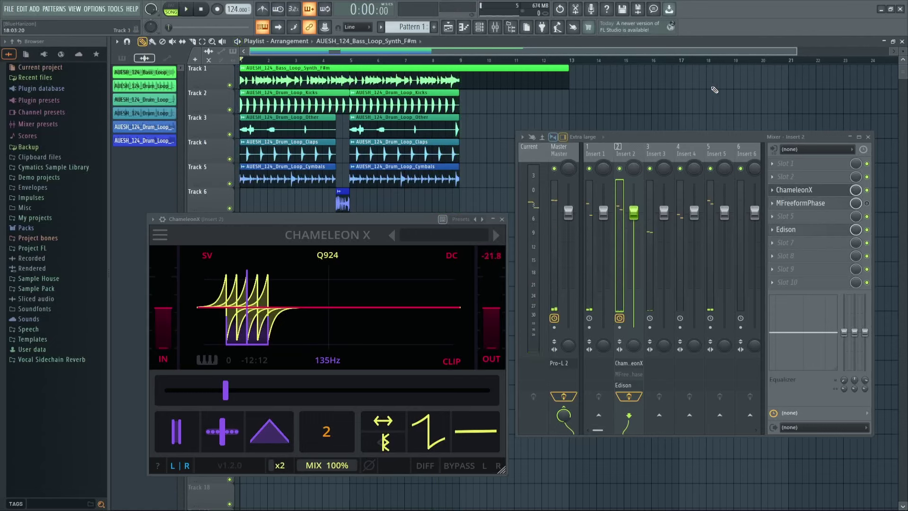
- Try ChameleonX frequencies of 118, 162 and 150 Hz, and settle on 98 Hz during playback
drag(238, 394, 232, 394)
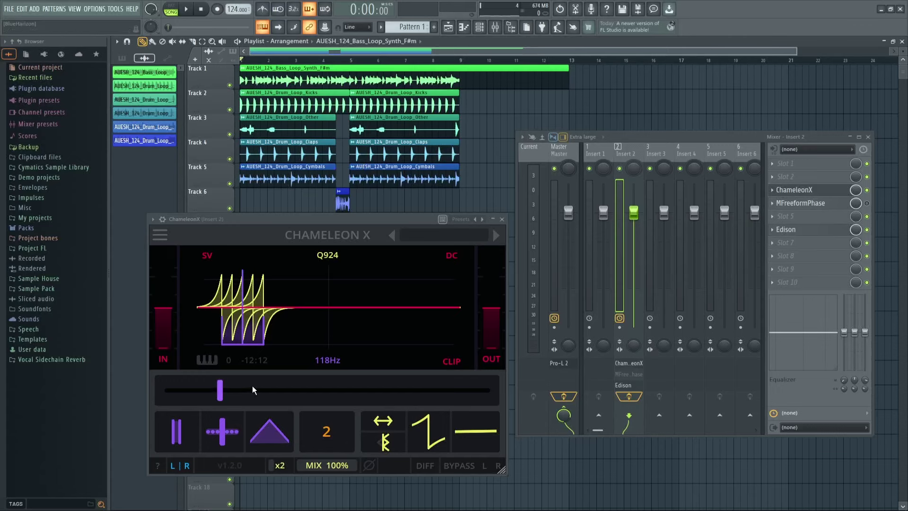
drag(237, 385, 251, 384)
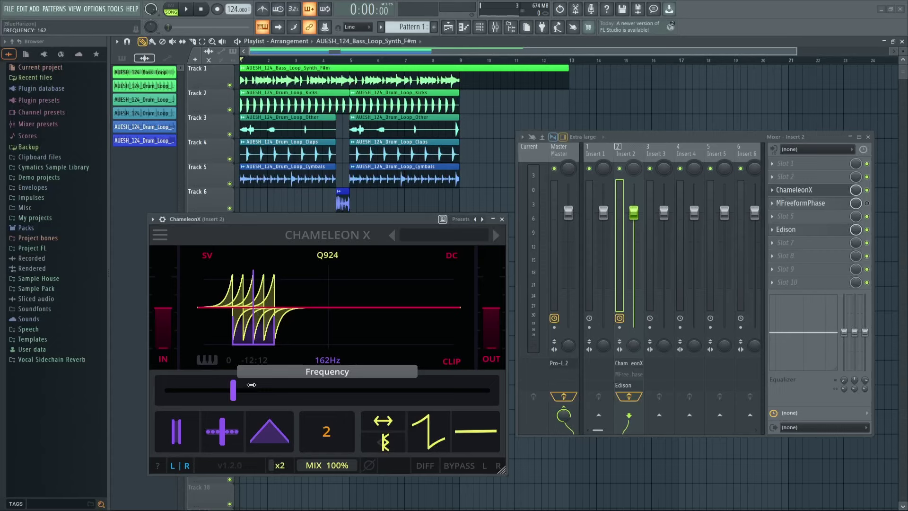
drag(251, 384, 248, 384)
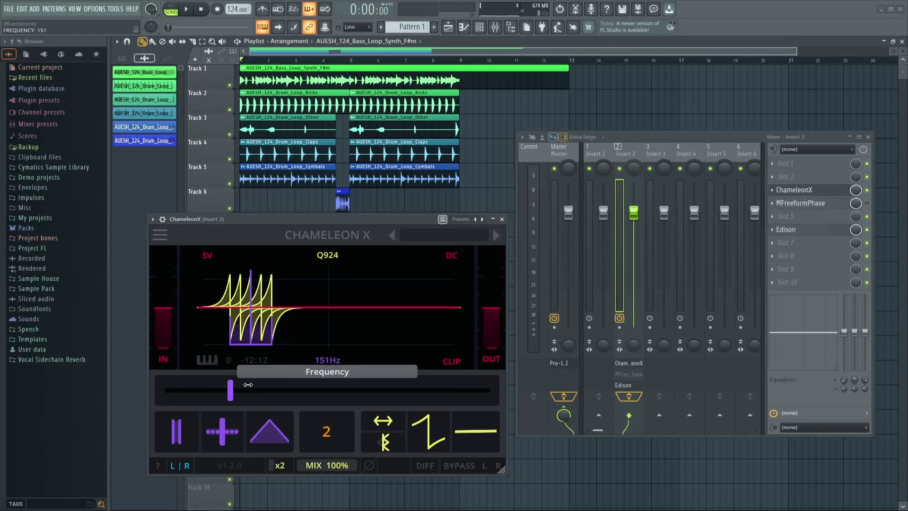
drag(248, 385, 247, 374)
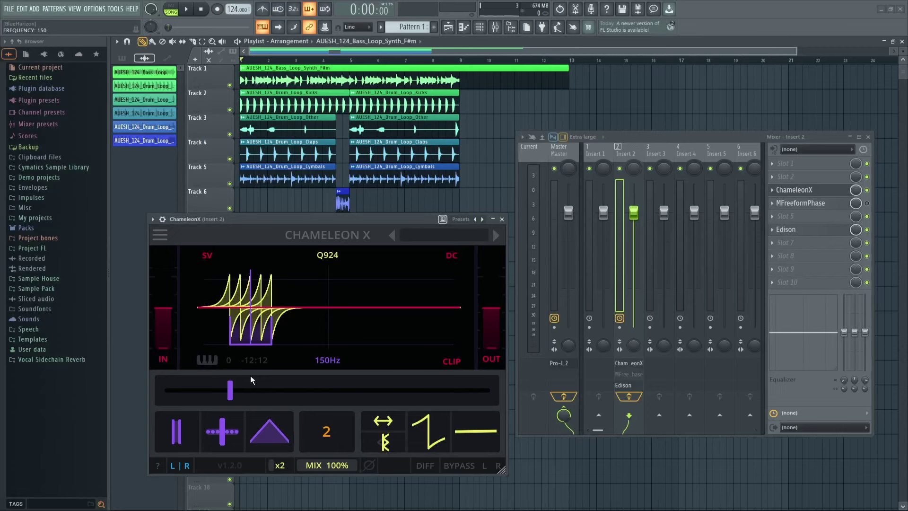
key(space)
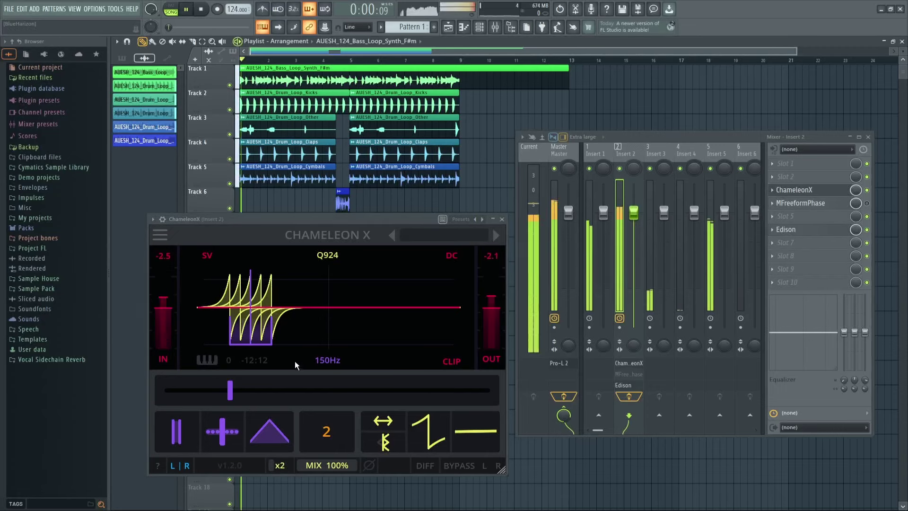
mouse_move(230, 389)
mouse_down()
mouse_move(178, 381)
mouse_move(212, 381)
mouse_move(213, 388)
mouse_up()
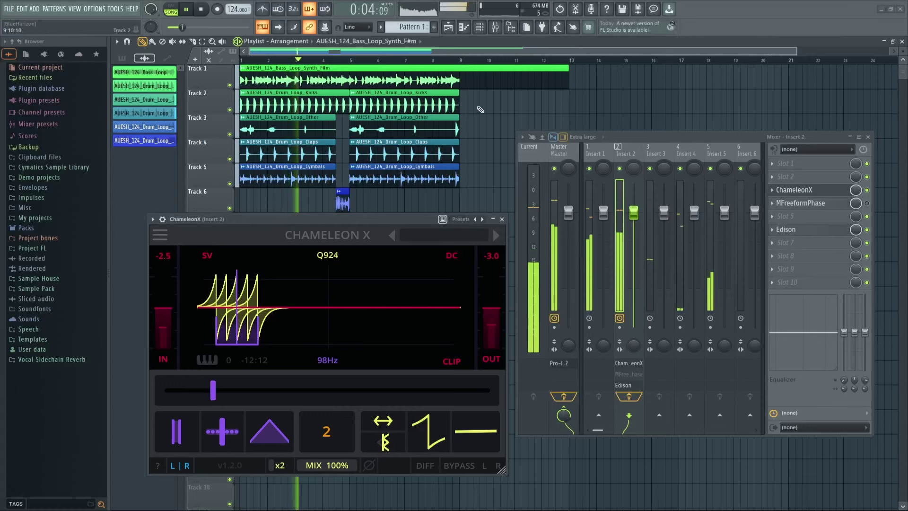
key(space)
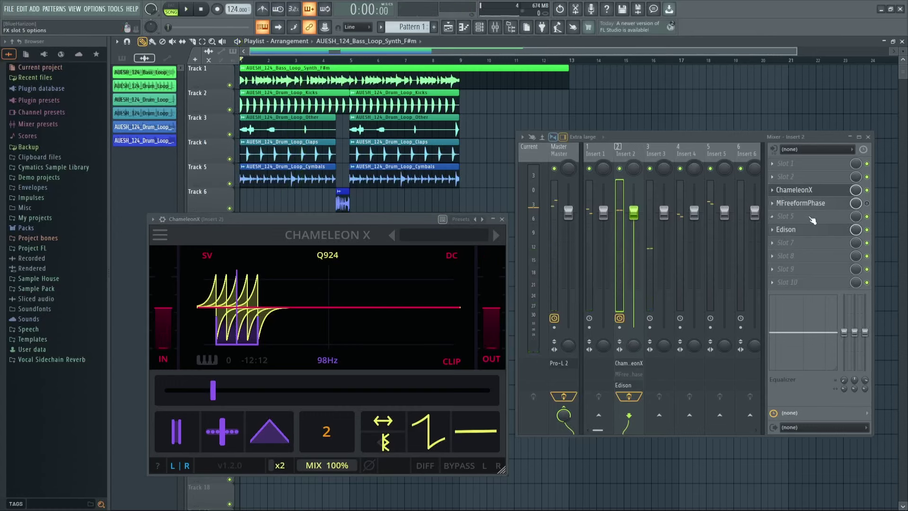
- Audition the arrangement with ChameleonX bypassed and with it enabled at the 98 Hz setting
key(space)
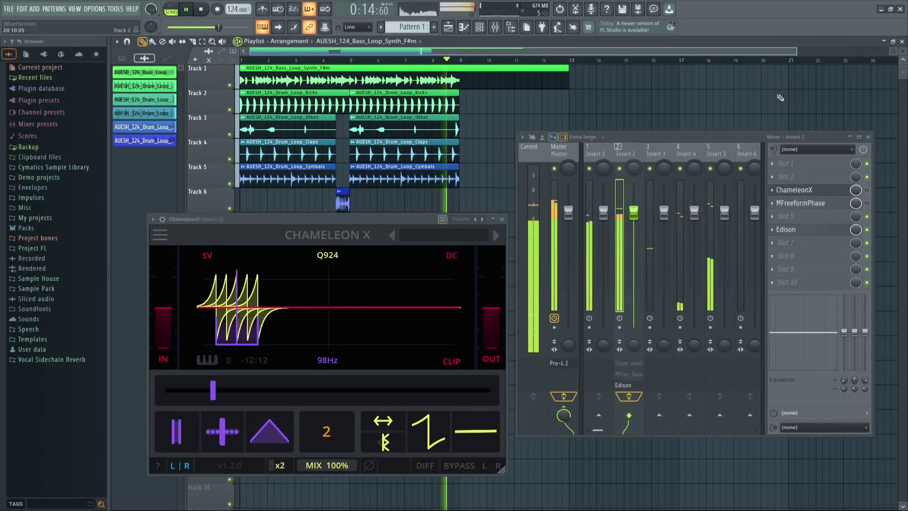
key(space)
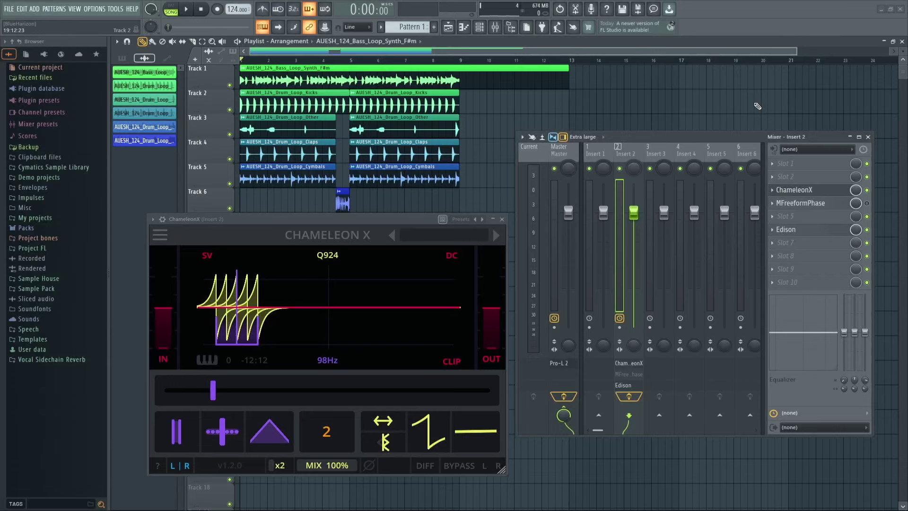
key(space)
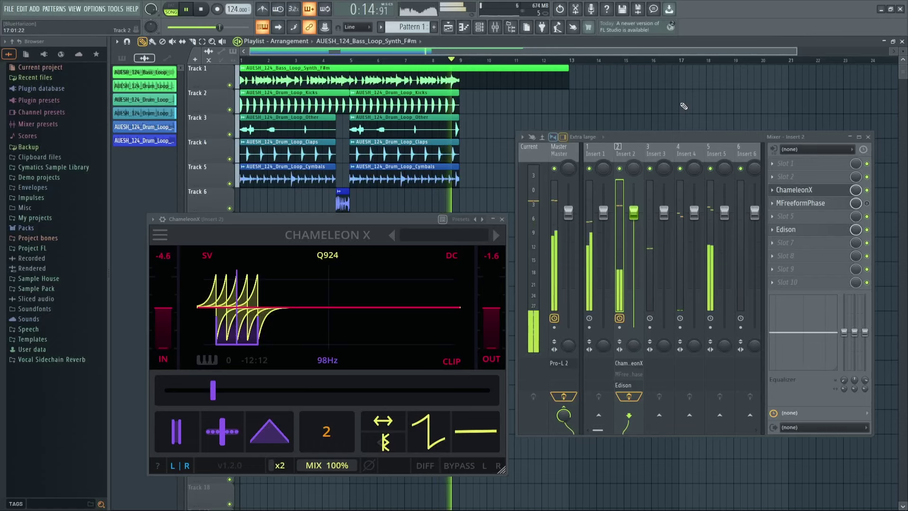
key(space)
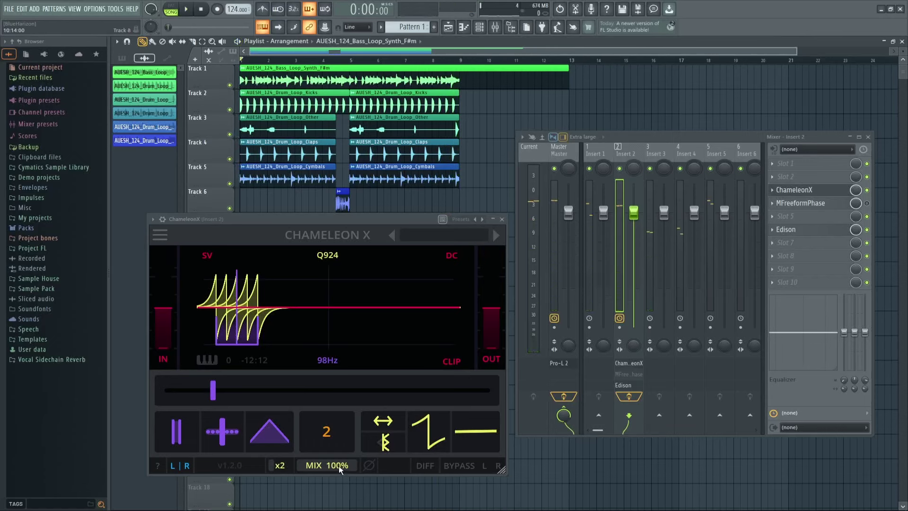
- Set ChameleonX's mix to 45% and play back the full arrangement
drag(339, 466, 317, 464)
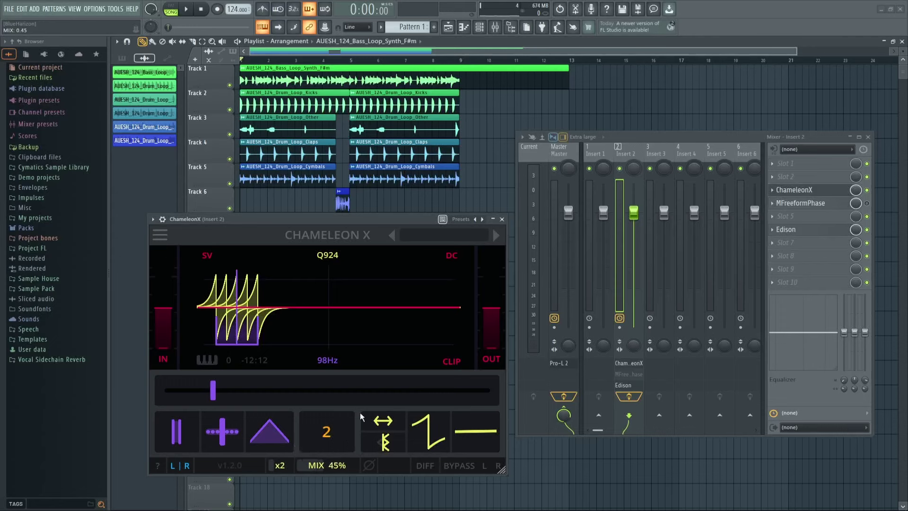
key(space)
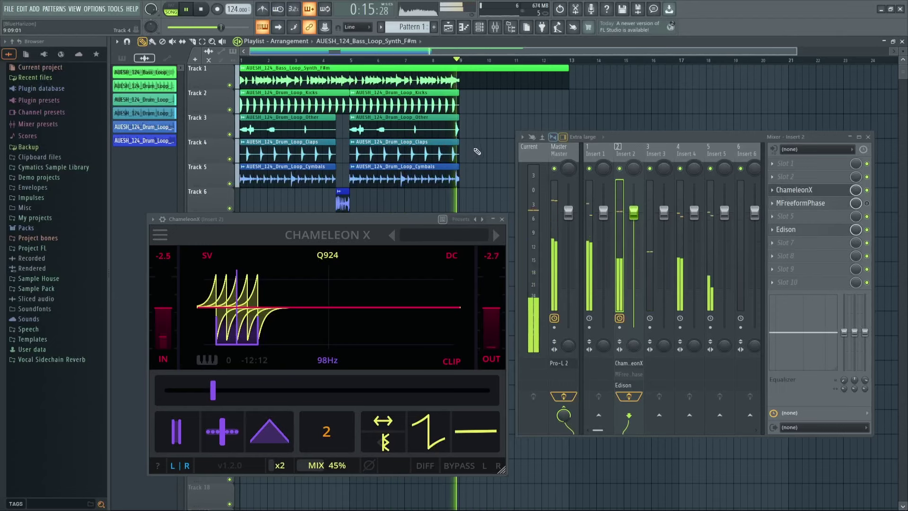
key(space)
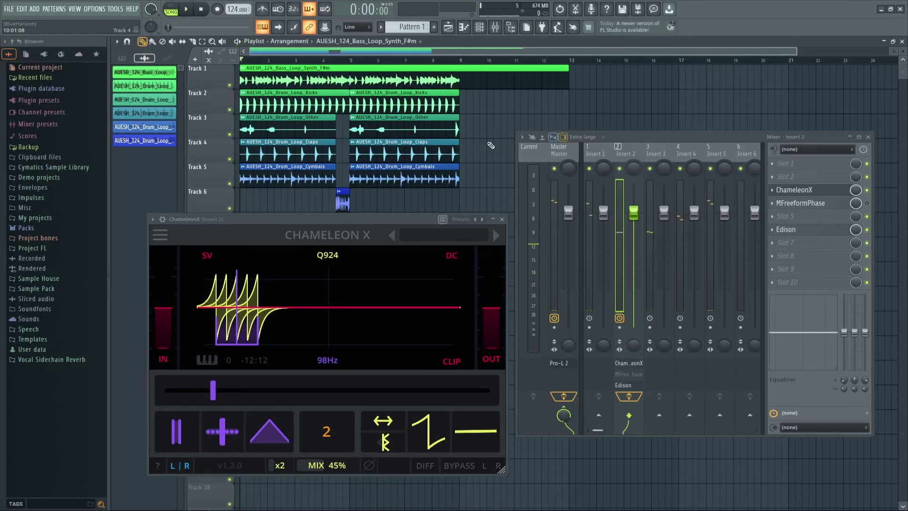
- Close and bypass ChameleonX, enable and open MFreeformPhase on Insert 2, and move and enlarge its window beside the mixer
click(502, 219)
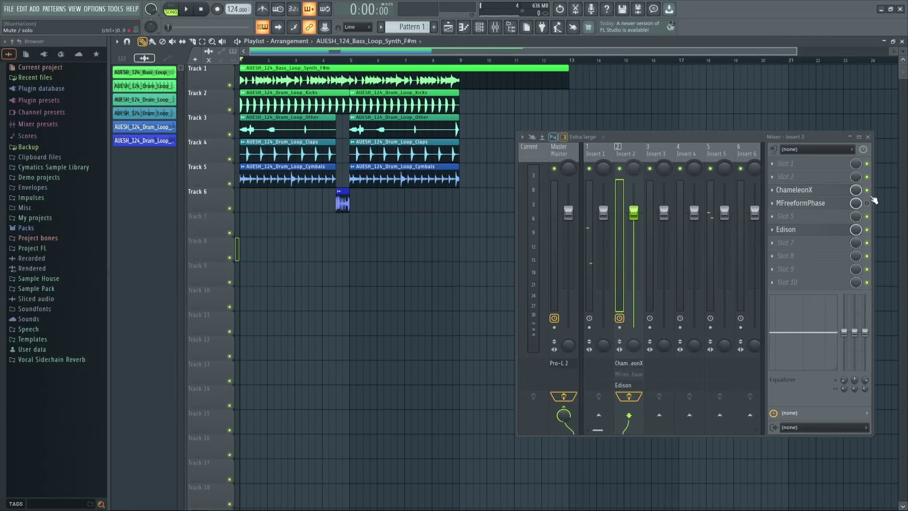
click(816, 204)
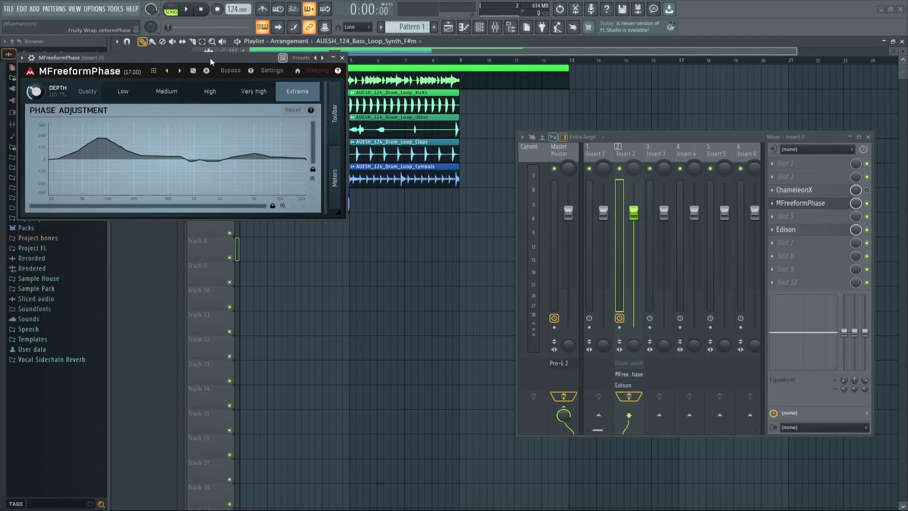
drag(210, 58, 334, 246)
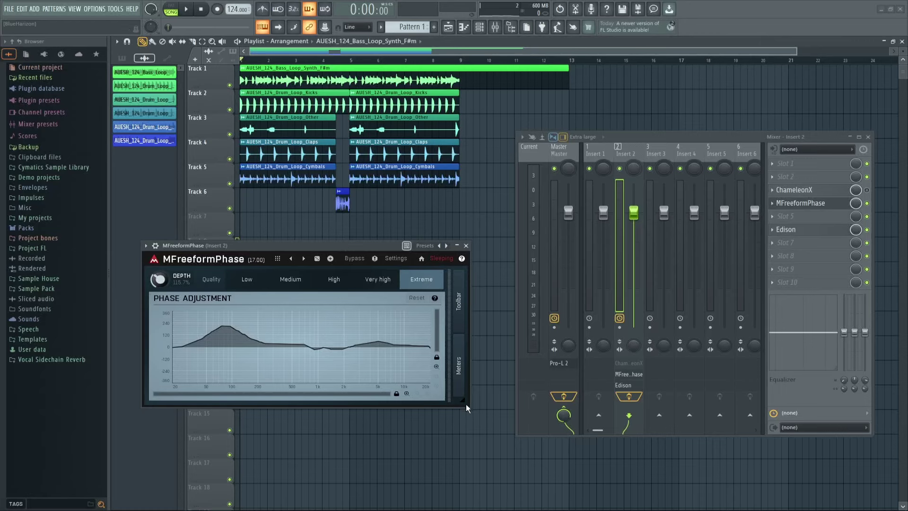
drag(463, 403, 490, 420)
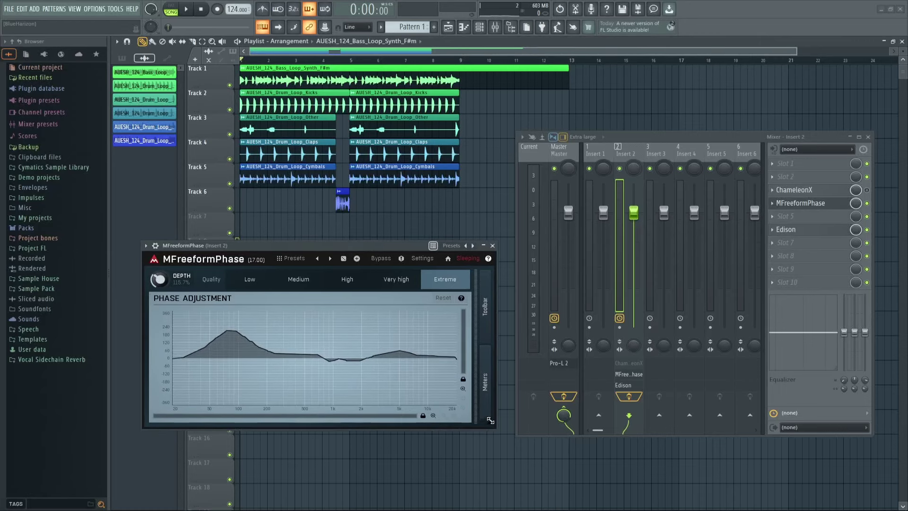
- Solo the kick track in the playlist, bypass MFreeformPhase and play back the unprocessed kick
right_click(229, 110)
click(234, 112)
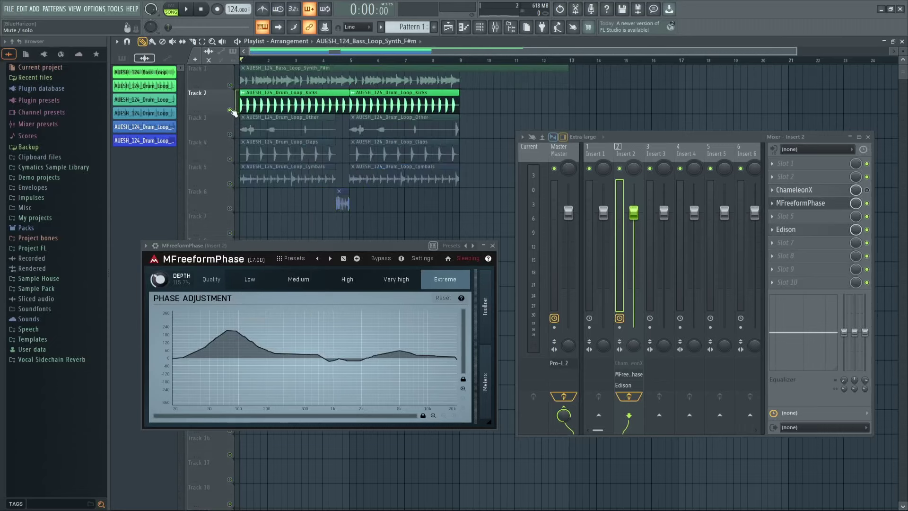
click(866, 203)
key(space)
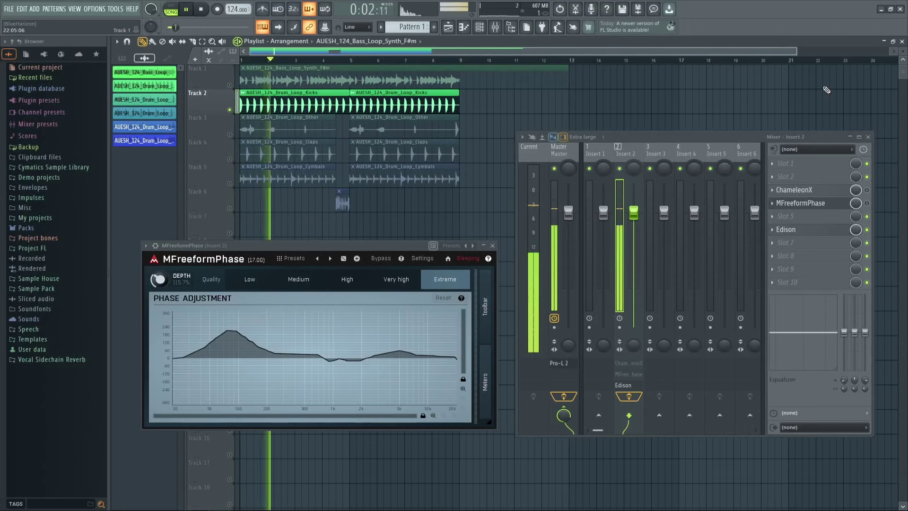
key(space)
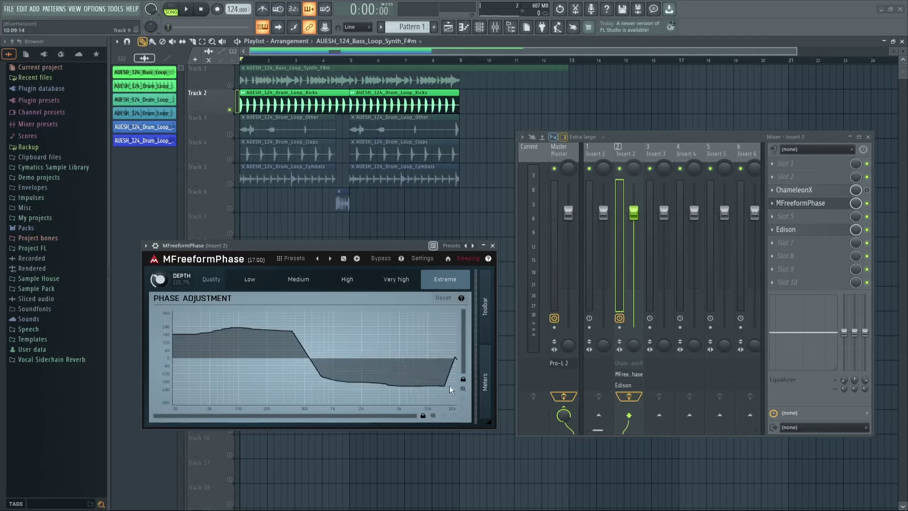
- Lower the high-frequency end of the MFreeformPhase curve level with its negative plateau and audition the soloed kick
drag(449, 385, 469, 379)
key(space)
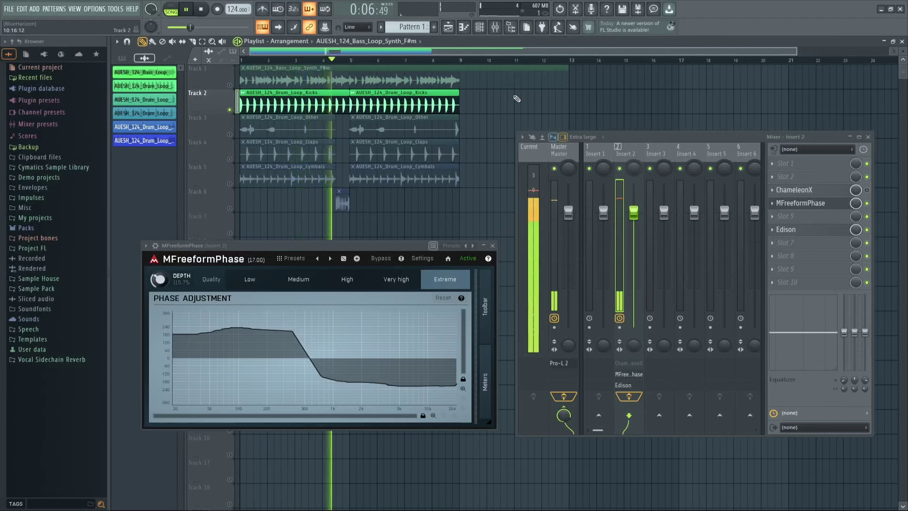
key(space)
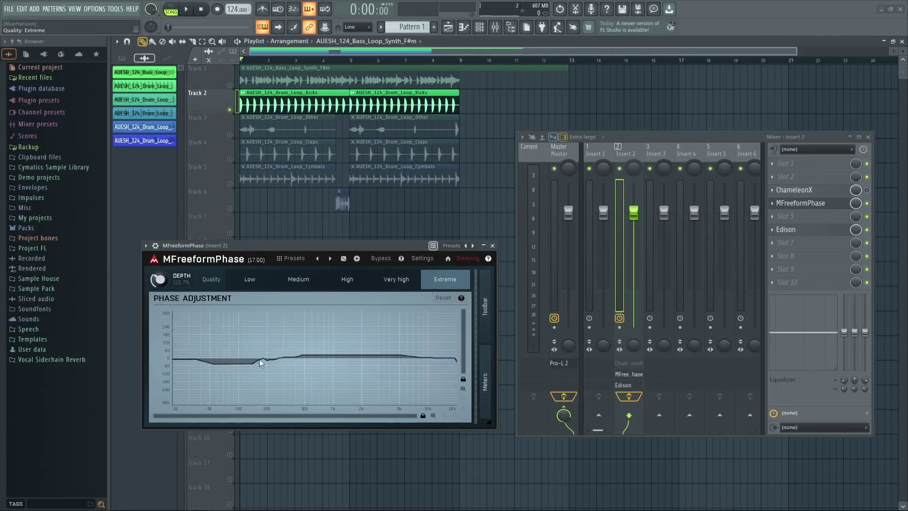
- Try a sharp phase peak and dip around 200 Hz, replace it with a broader peak around 100 Hz, and audition the soloed kick
mouse_move(259, 359)
mouse_down()
mouse_move(263, 348)
mouse_move(269, 355)
mouse_up()
drag(293, 360, 300, 358)
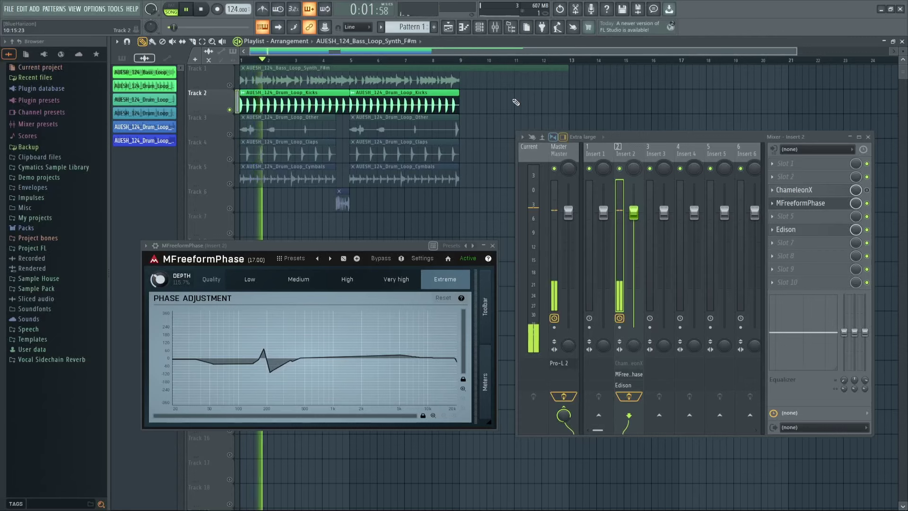
mouse_move(293, 358)
mouse_down()
mouse_move(259, 356)
mouse_move(253, 332)
mouse_move(256, 350)
mouse_move(232, 342)
mouse_up()
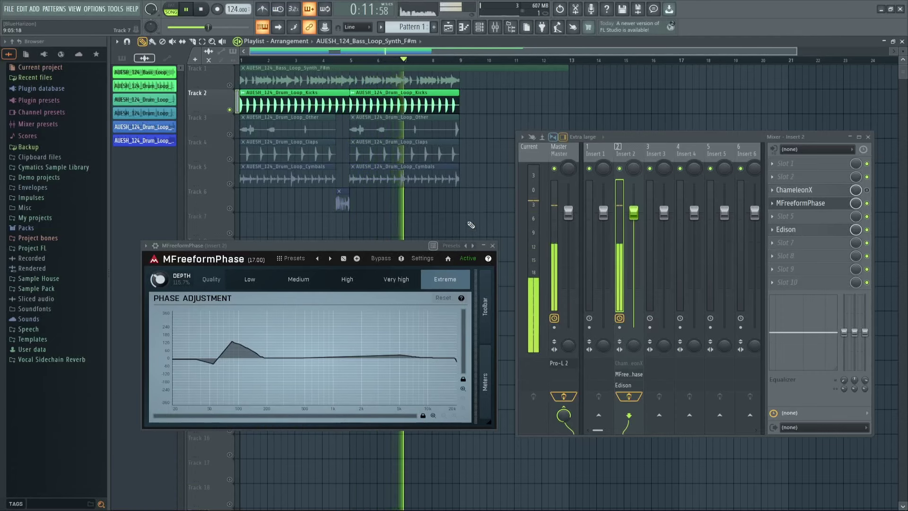
key(space)
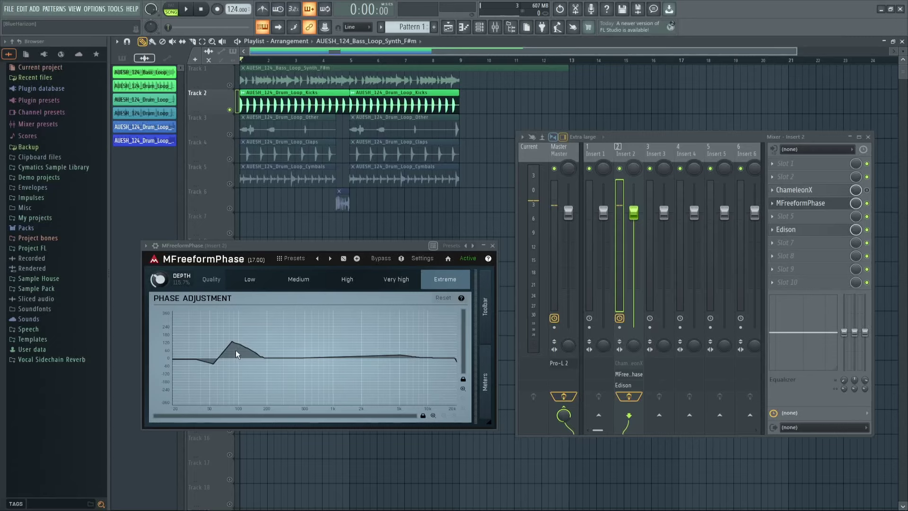
drag(256, 350, 262, 352)
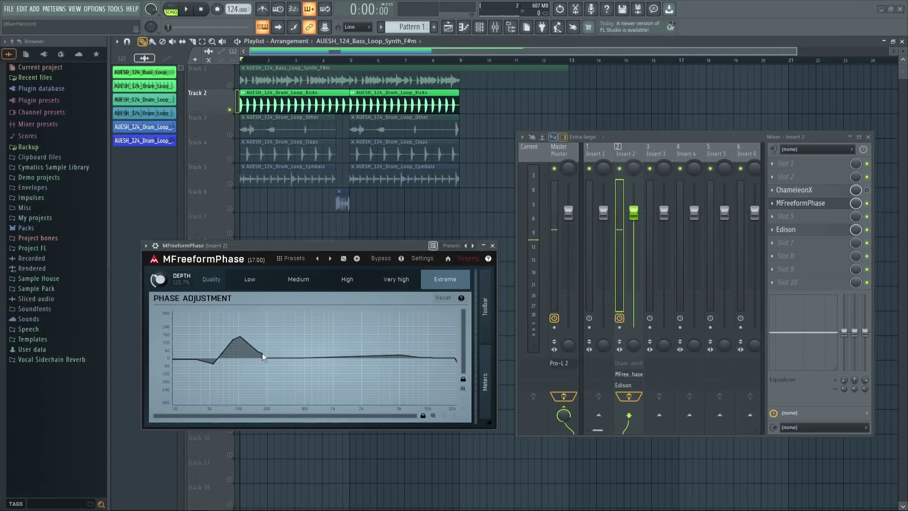
key(space)
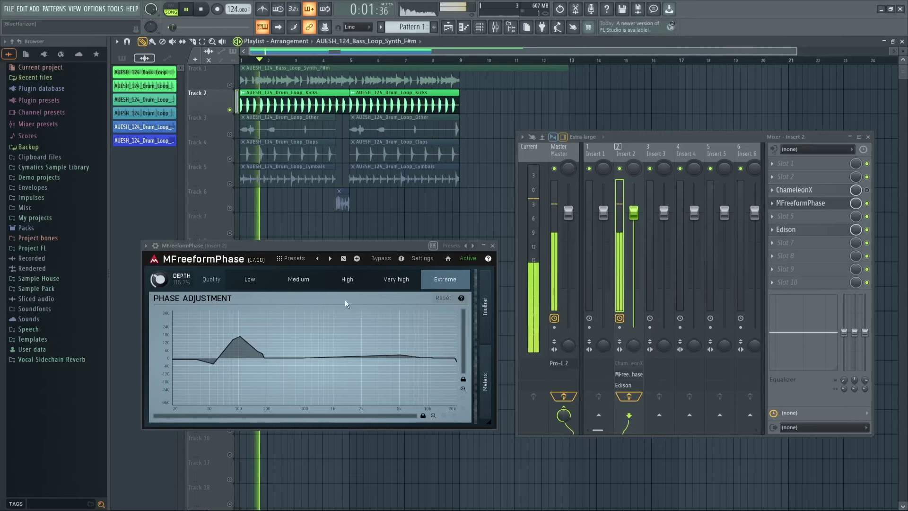
- Try a 360° phase plateau between about 90 and 180 Hz and audition the soloed kick at high depth and about 20% depth
mouse_move(276, 354)
mouse_down()
mouse_move(271, 316)
mouse_move(242, 316)
mouse_move(214, 357)
mouse_move(220, 317)
mouse_move(270, 304)
mouse_move(275, 347)
mouse_move(294, 351)
mouse_move(272, 322)
mouse_move(232, 306)
mouse_move(286, 350)
mouse_up()
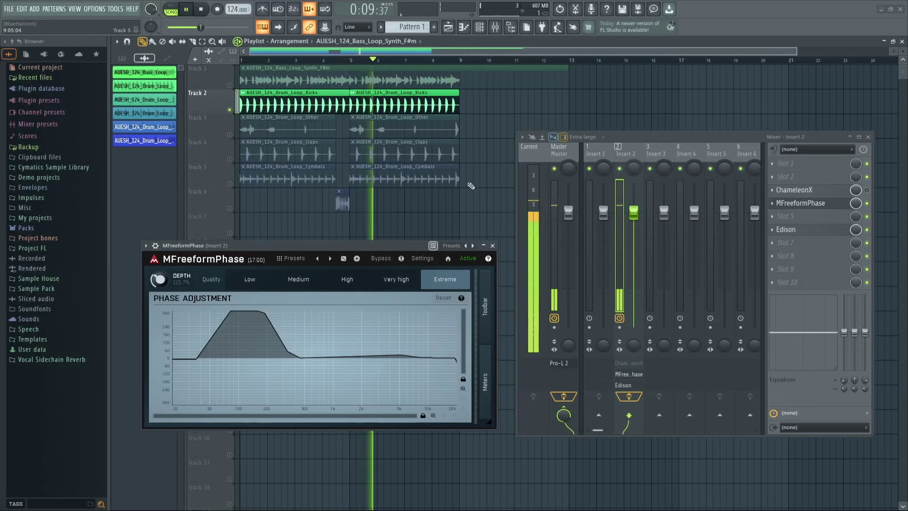
key(space)
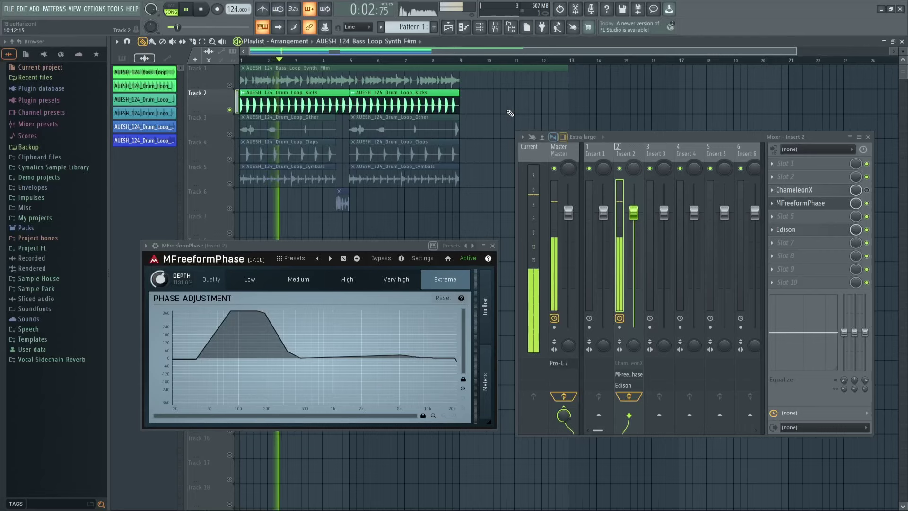
key(space)
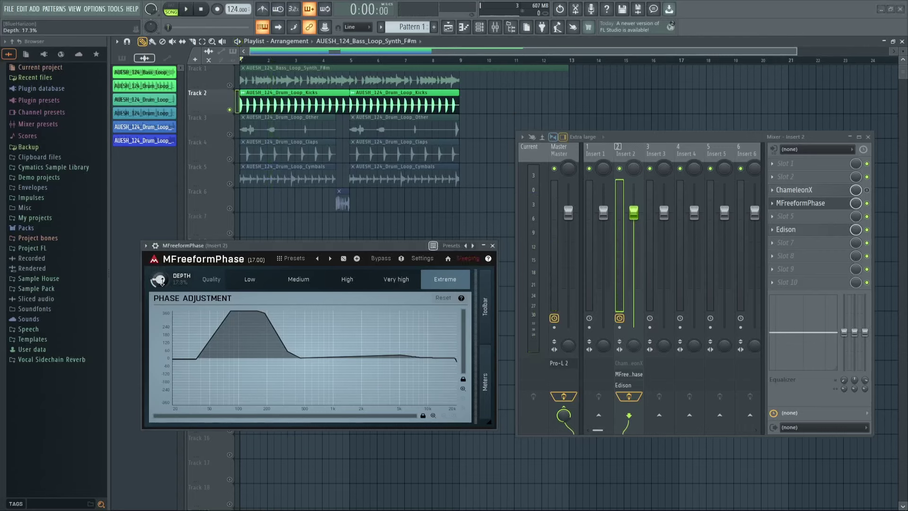
key(ctrl+z)
key(space)
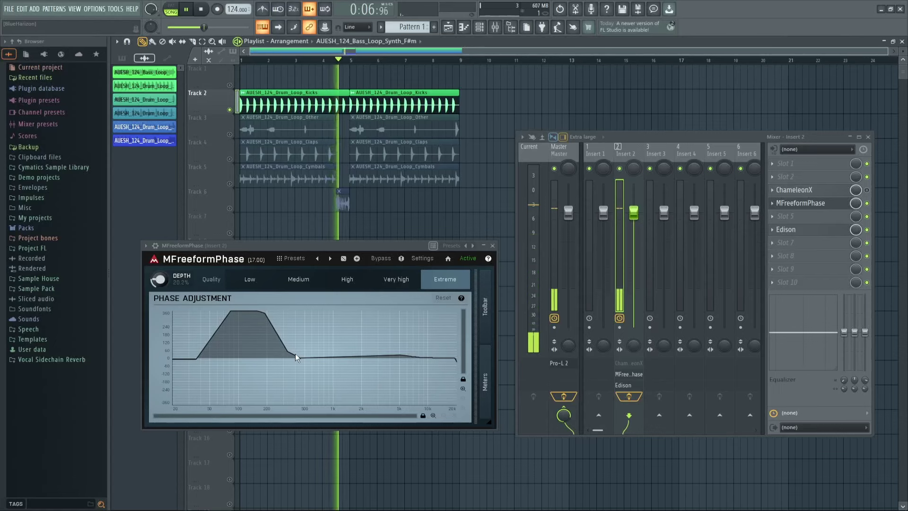
- Redraw the low end as a rounded positive hump below 500 Hz, set the depth to 183.4% and audition the soloed kick
drag(295, 354, 192, 410)
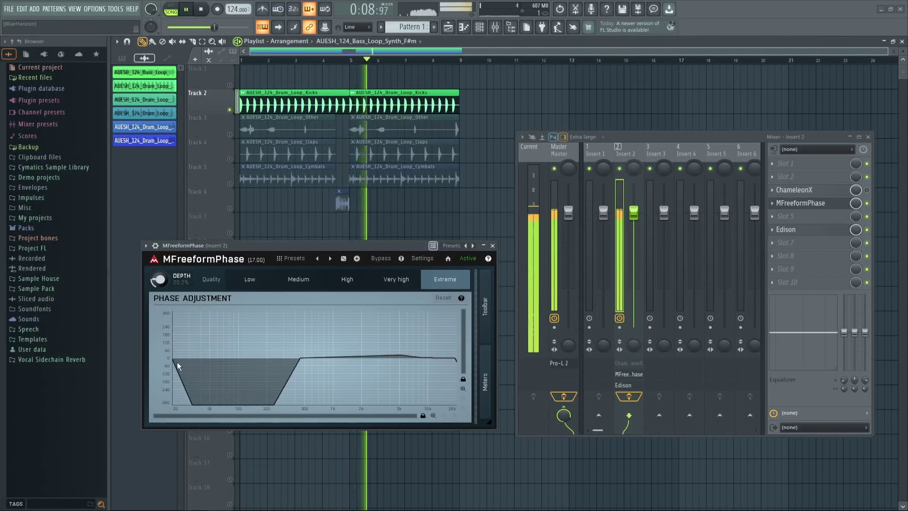
mouse_move(211, 353)
mouse_down()
mouse_move(290, 356)
mouse_move(182, 357)
mouse_move(244, 334)
mouse_move(294, 351)
mouse_up()
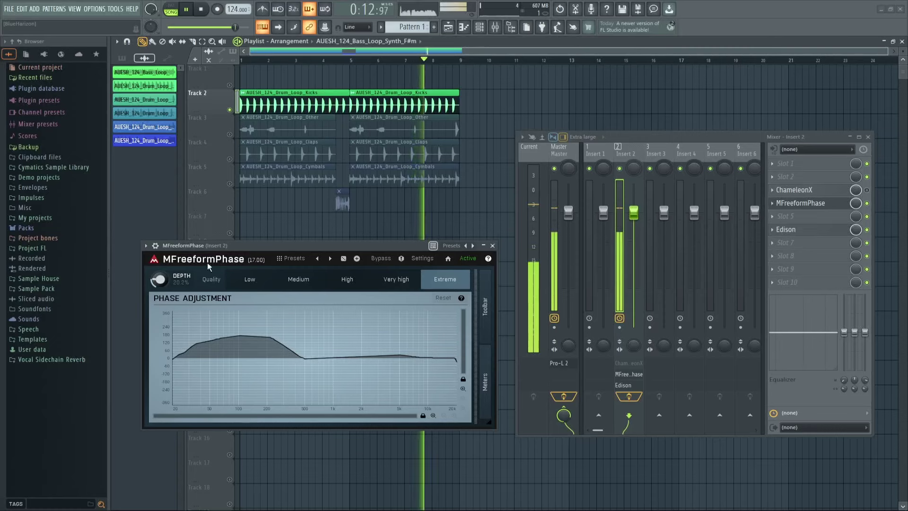
drag(160, 279, 159, 232)
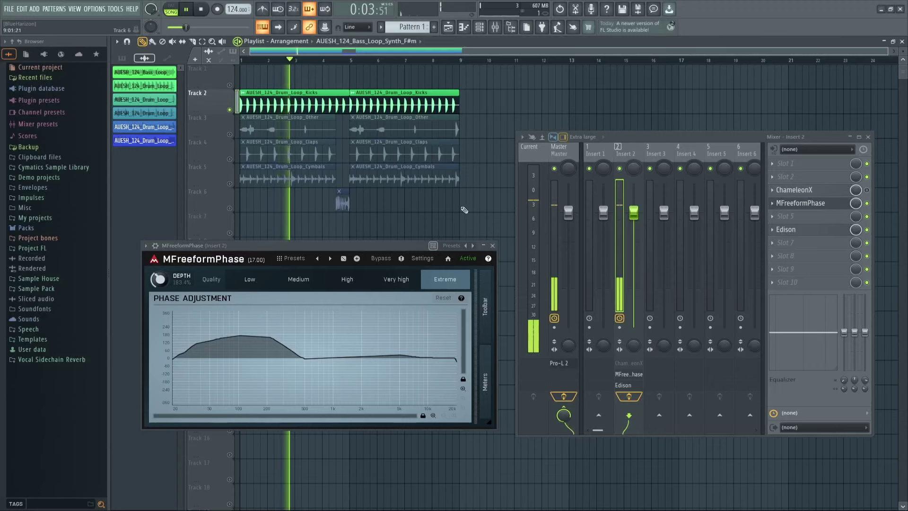
key(space)
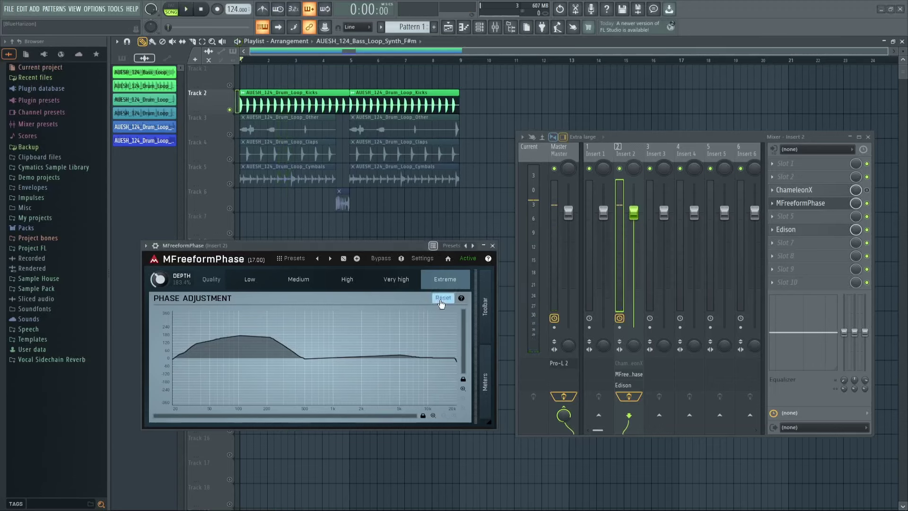
- Reset the MFreeformPhase curve, draw a broad positive peak around 120 Hz sloping down to 20 kHz, and audition the soloed kick
click(441, 300)
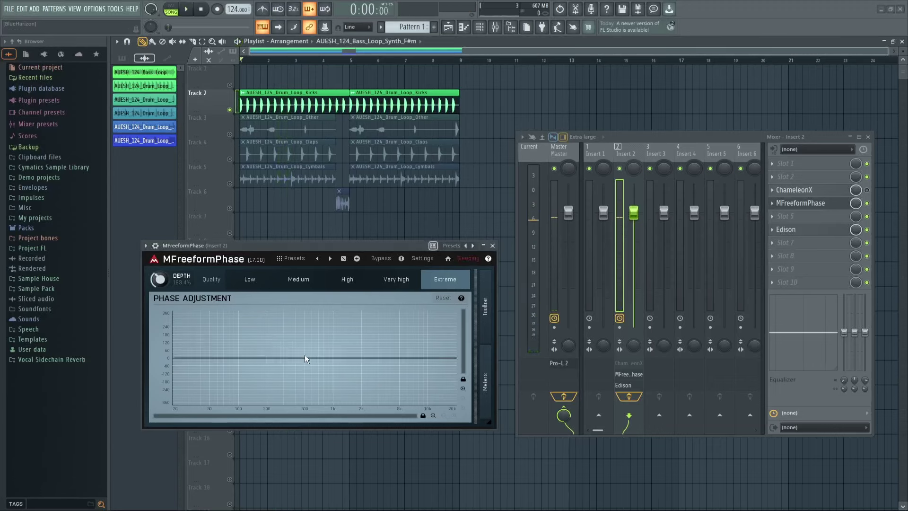
mouse_move(305, 355)
mouse_down()
mouse_move(270, 332)
mouse_move(208, 333)
mouse_up()
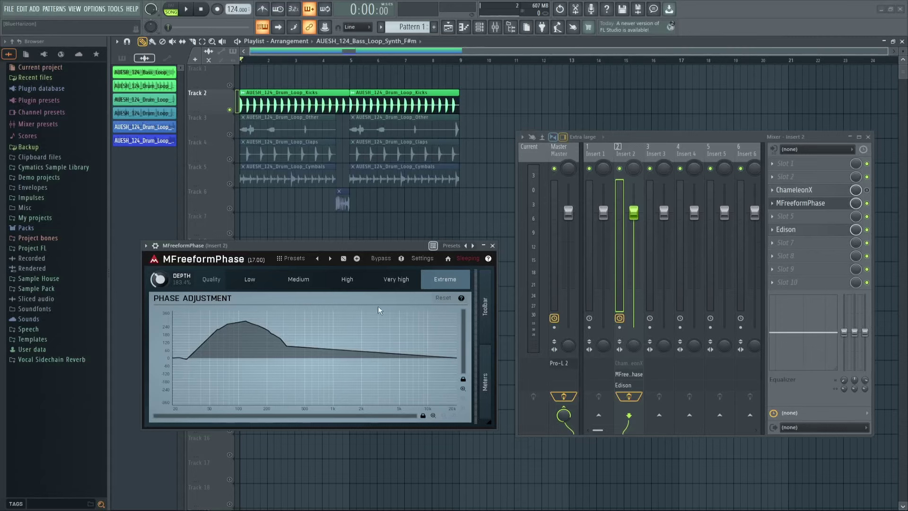
key(space)
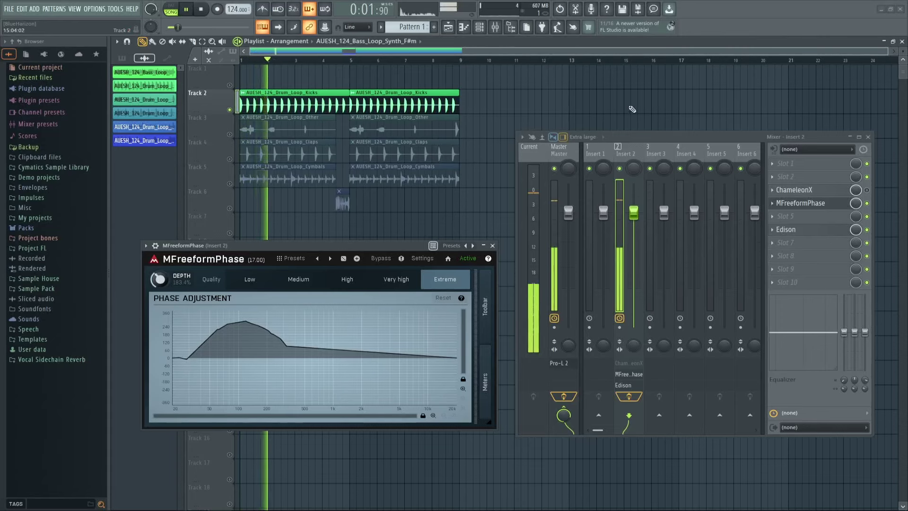
key(space)
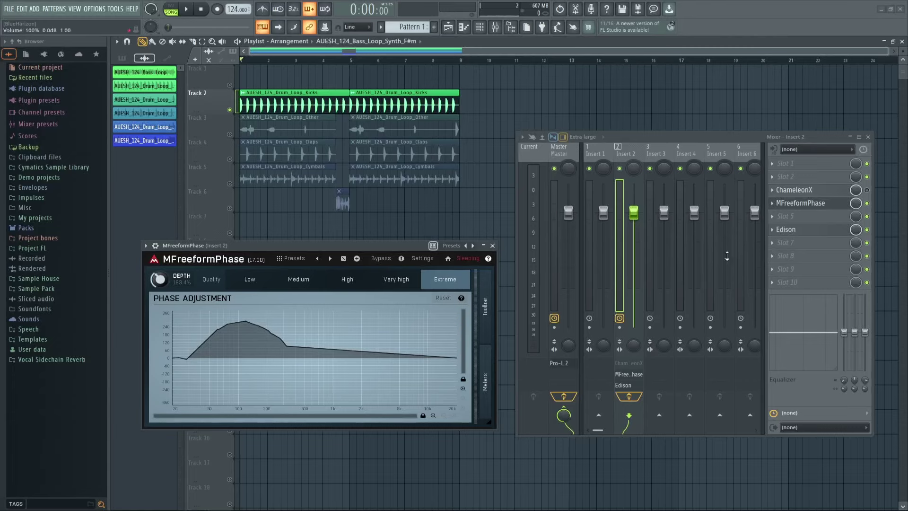
- Unsolo the kick track, play back the arrangement, and place the AUESH_124_Bass_Loop_Synth_F#m clip at the start of Track 1
ctrl+click(230, 111)
key(space)
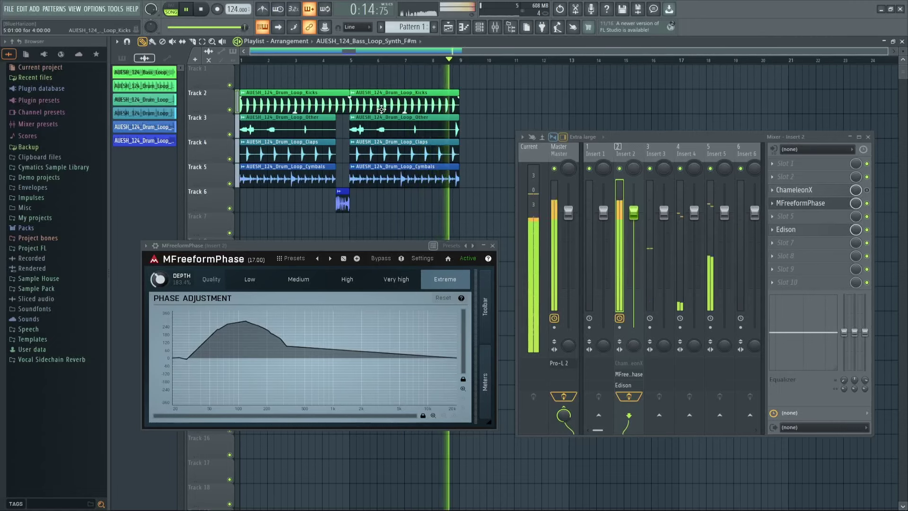
key(space)
drag(306, 81, 248, 87)
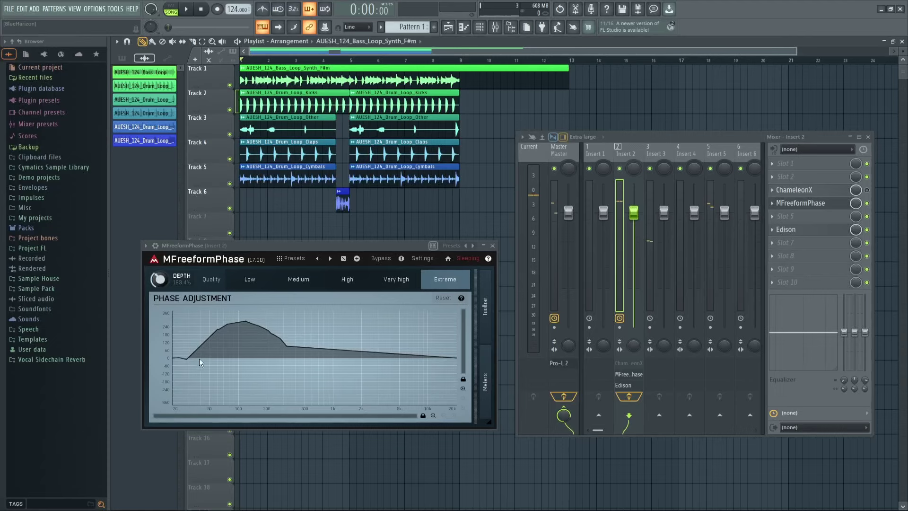
- Flatten the phase curve to two small bumps around 60 and 140 Hz and play back the full arrangement with the bass
drag(177, 356, 182, 359)
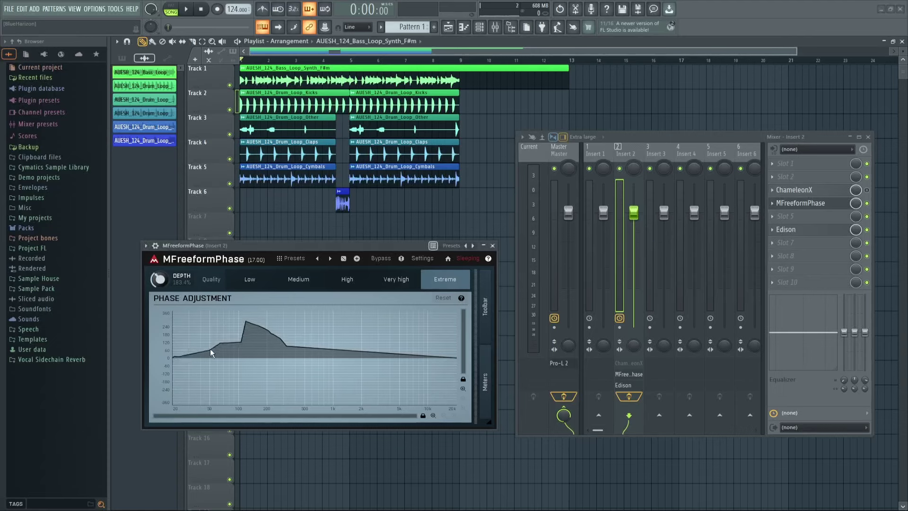
drag(258, 350, 288, 355)
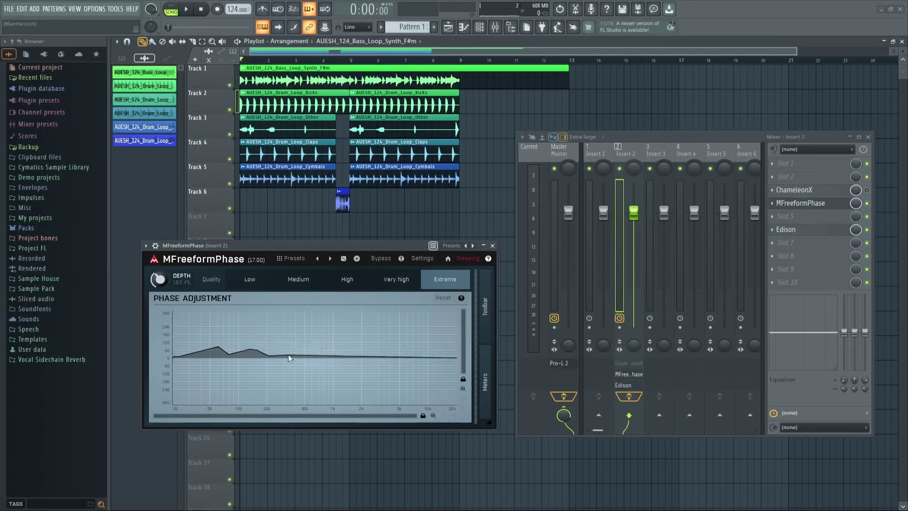
key(space)
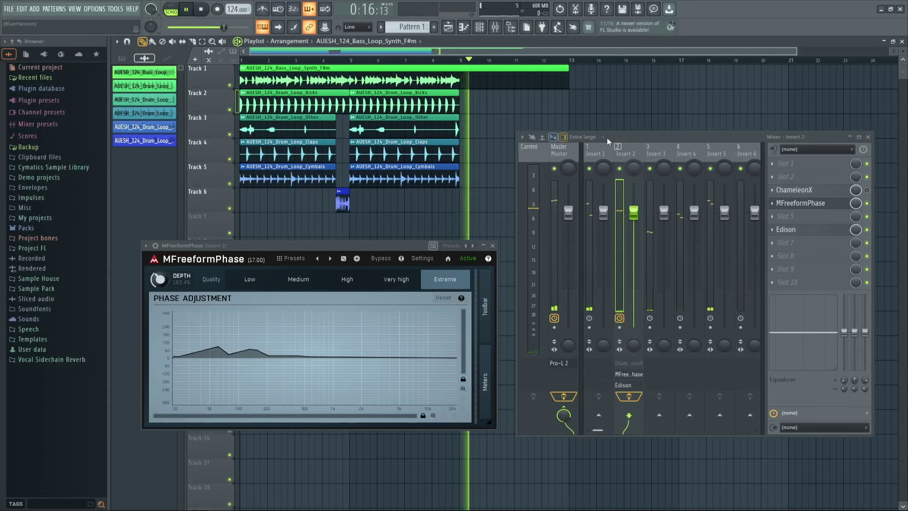
key(space)
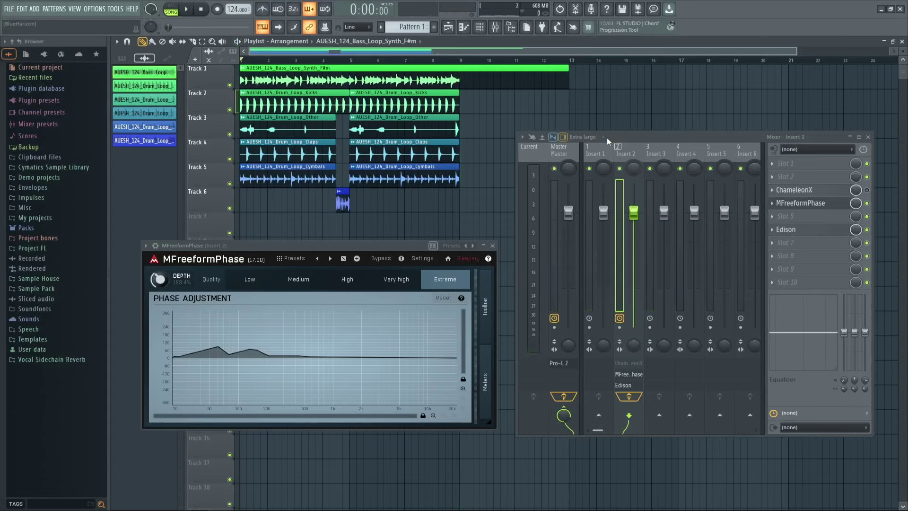